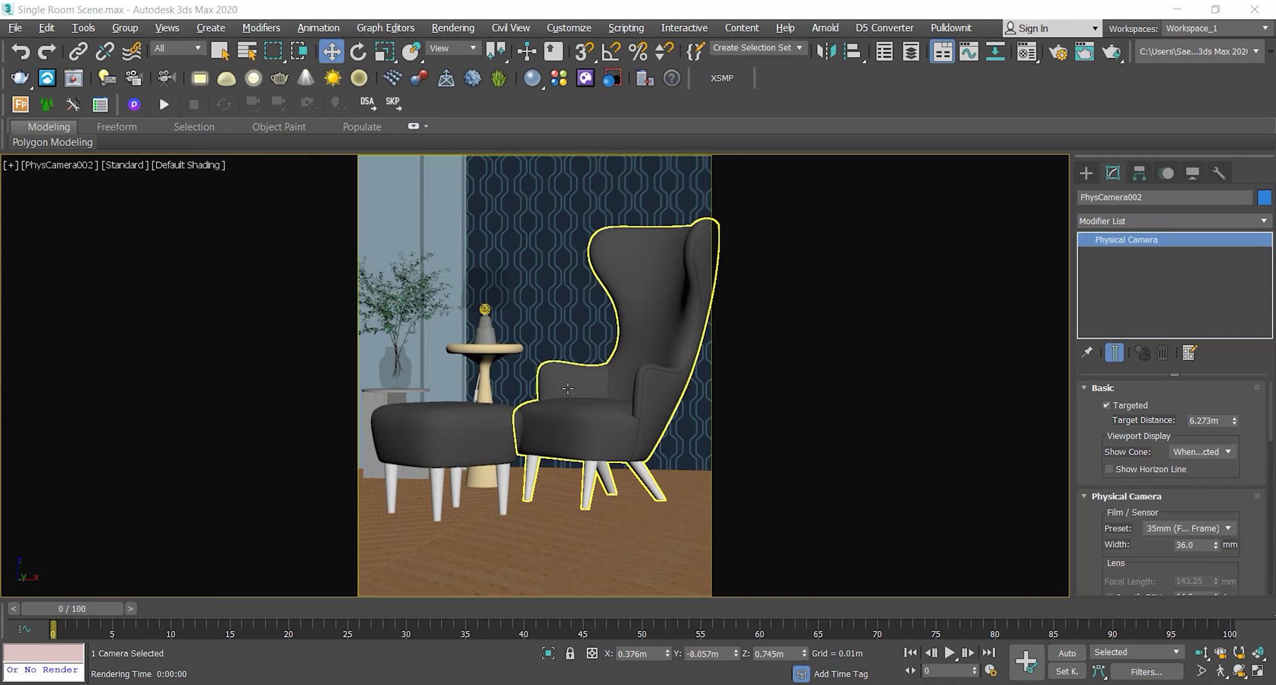
Select the wingback chair and switch from the camera to a perspective view with default shading.
{"action": "left_click", "coordinate": [577, 384]}
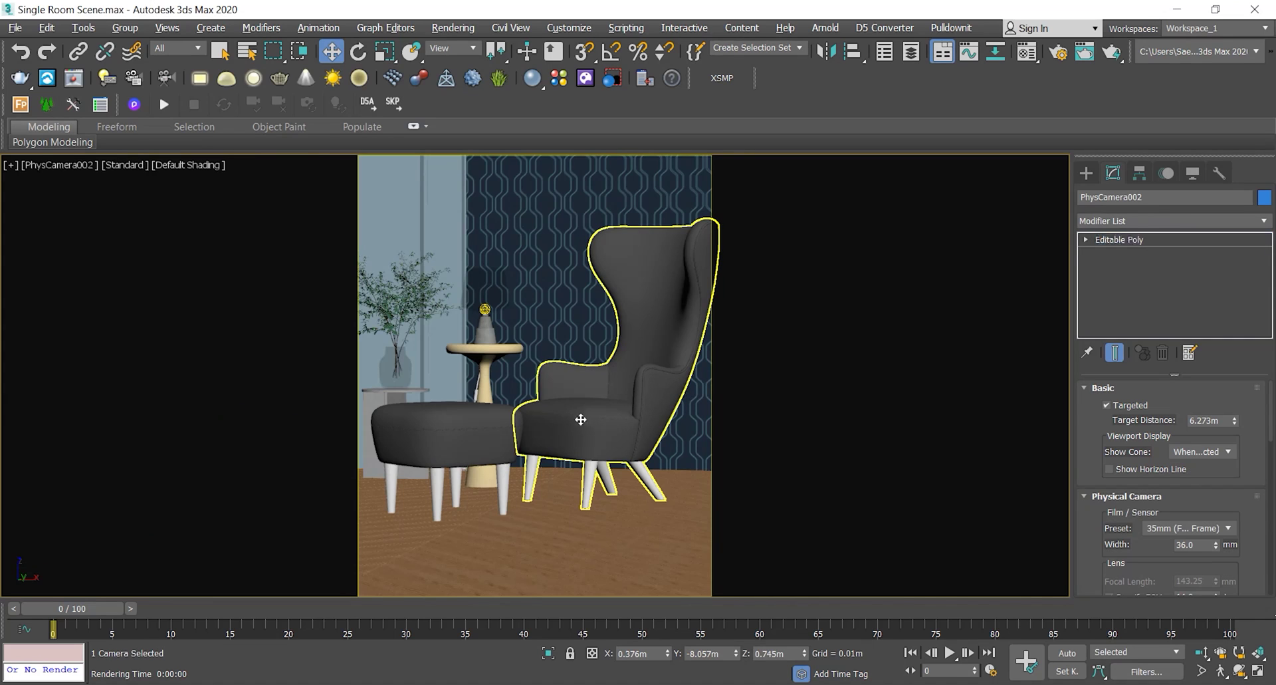
{"action": "key", "text": "p"}
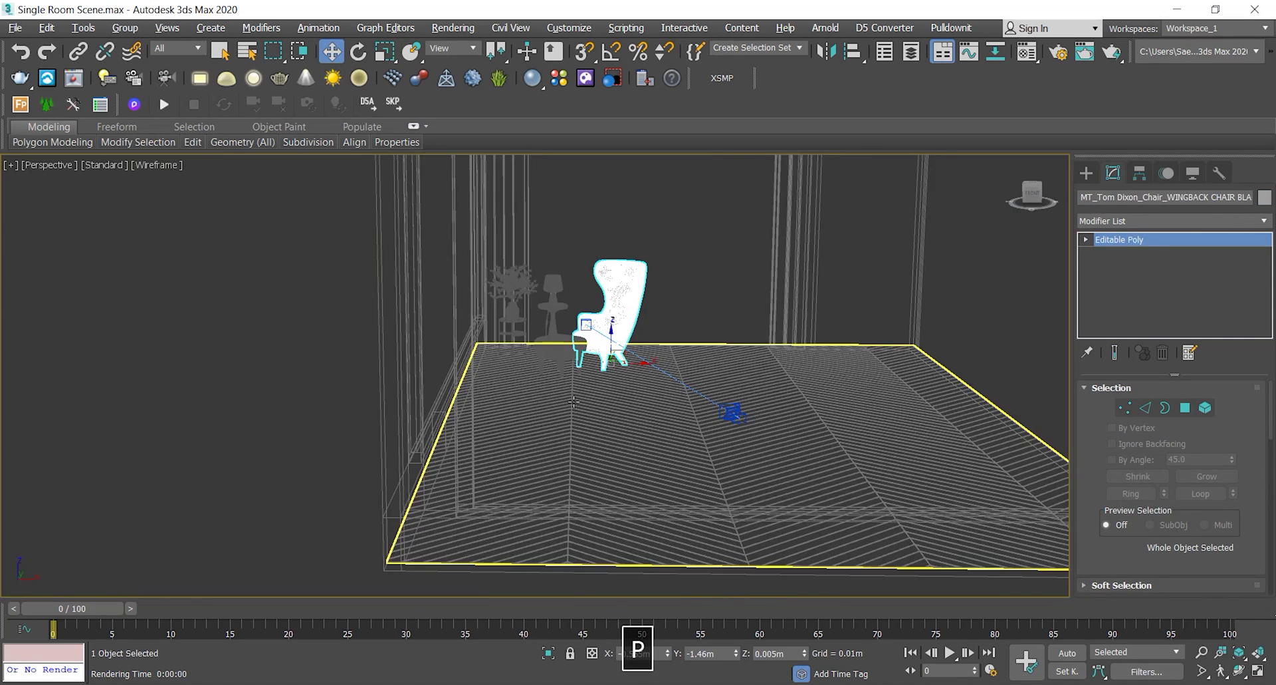
{"action": "scroll", "coordinate": [598, 399], "scroll_direction": "down", "scroll_amount": 5}
{"action": "mouse_move", "coordinate": [598, 399]}
{"action": "middle_mouse_down", "text": "alt"}
{"action": "mouse_move", "coordinate": [630, 386]}
{"action": "mouse_move", "coordinate": [623, 414]}
{"action": "mouse_move", "coordinate": [621, 362]}
{"action": "mouse_move", "coordinate": [619, 415]}
{"action": "mouse_move", "coordinate": [643, 421]}
{"action": "middle_mouse_up", "text": "alt"}
{"action": "key", "text": "F3"}
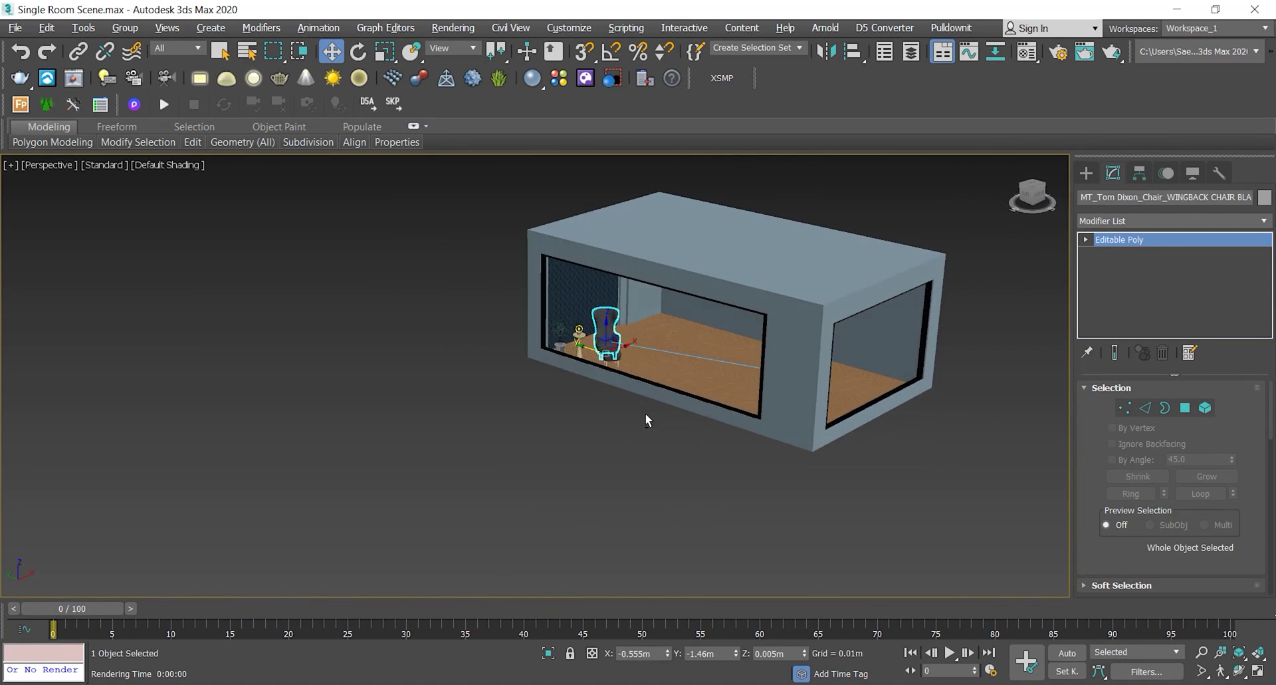
Examine the room, its windows, the furniture and the camera placement from outside the building.
{"action": "middle_click_drag", "start_coordinate": [732, 401], "coordinate": [638, 389], "text": "alt"}
{"action": "scroll", "coordinate": [606, 347], "scroll_direction": "up", "scroll_amount": 5}
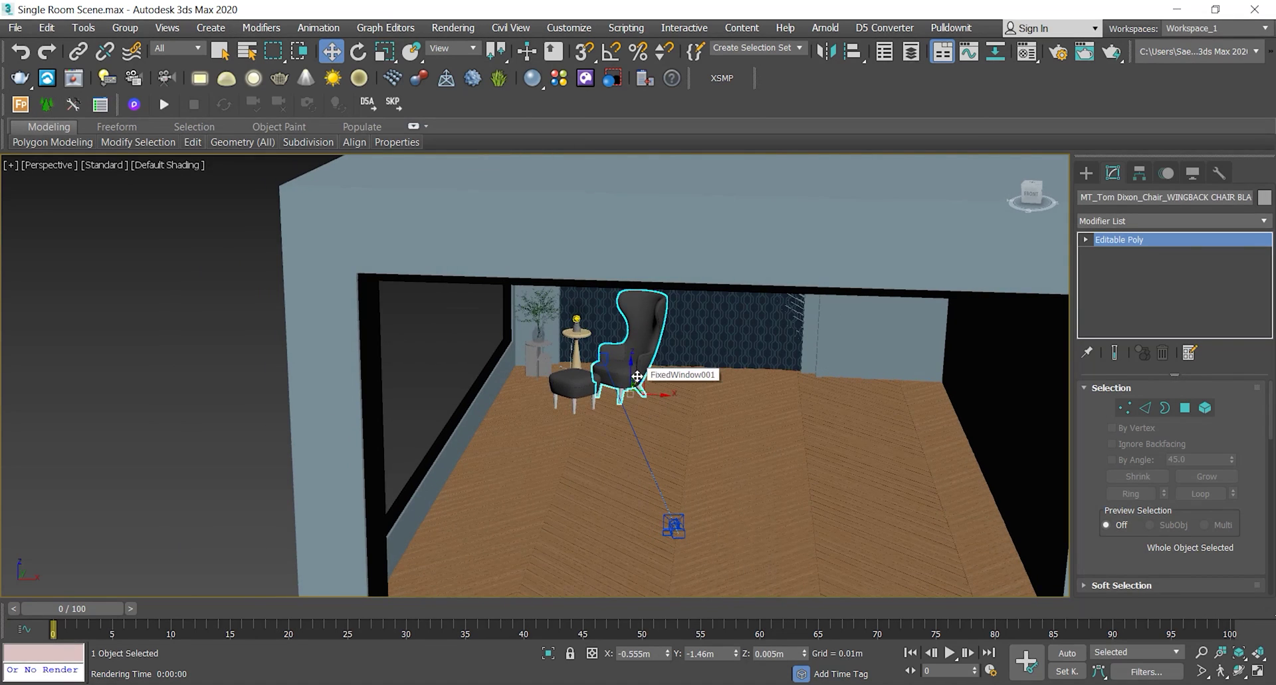
{"action": "scroll", "coordinate": [573, 363], "scroll_direction": "up", "scroll_amount": 2}
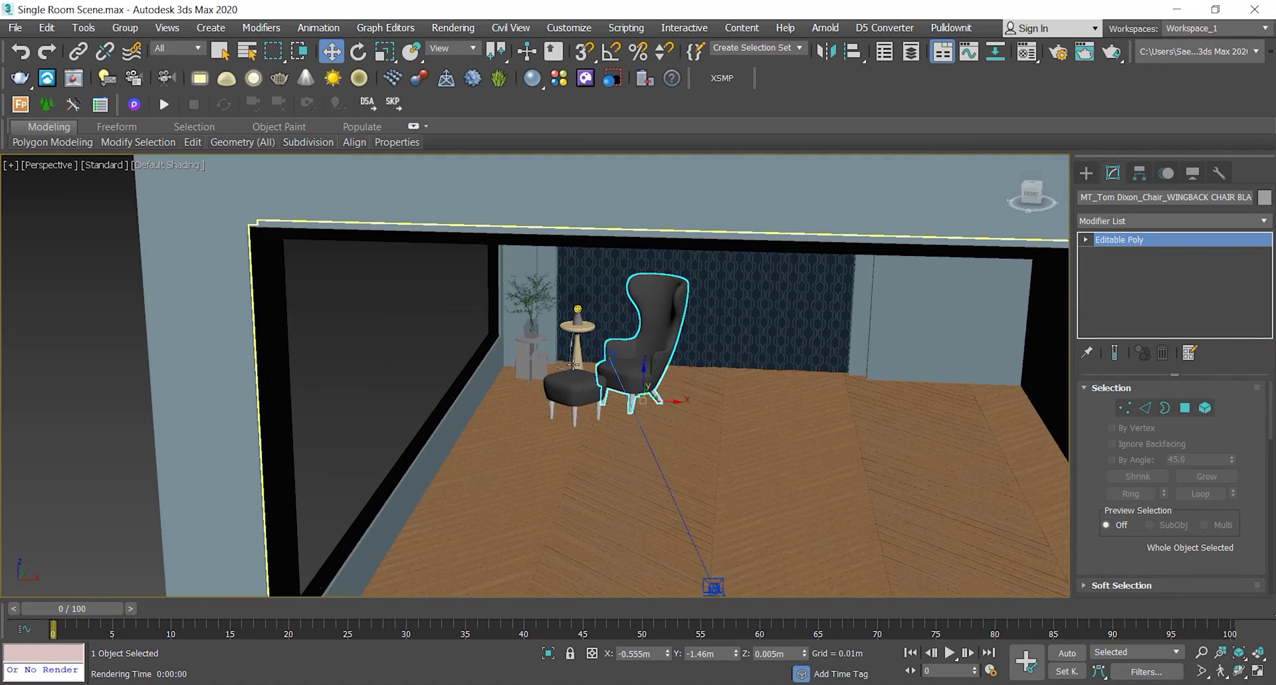
{"action": "middle_click_drag", "start_coordinate": [624, 385], "coordinate": [661, 365], "text": "alt"}
{"action": "scroll", "coordinate": [661, 365], "scroll_direction": "down", "scroll_amount": 6}
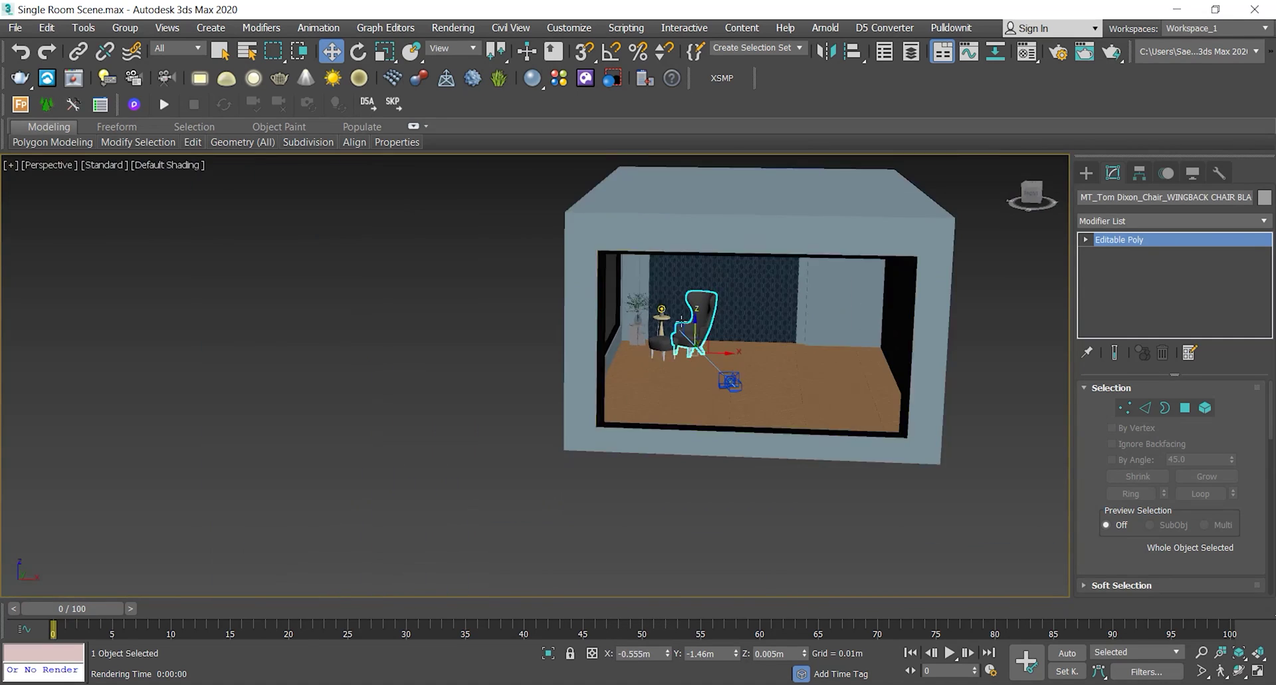
{"action": "middle_click_drag", "start_coordinate": [661, 366], "coordinate": [519, 326], "text": "alt"}
{"action": "scroll", "coordinate": [373, 288], "scroll_direction": "down", "scroll_amount": 8}
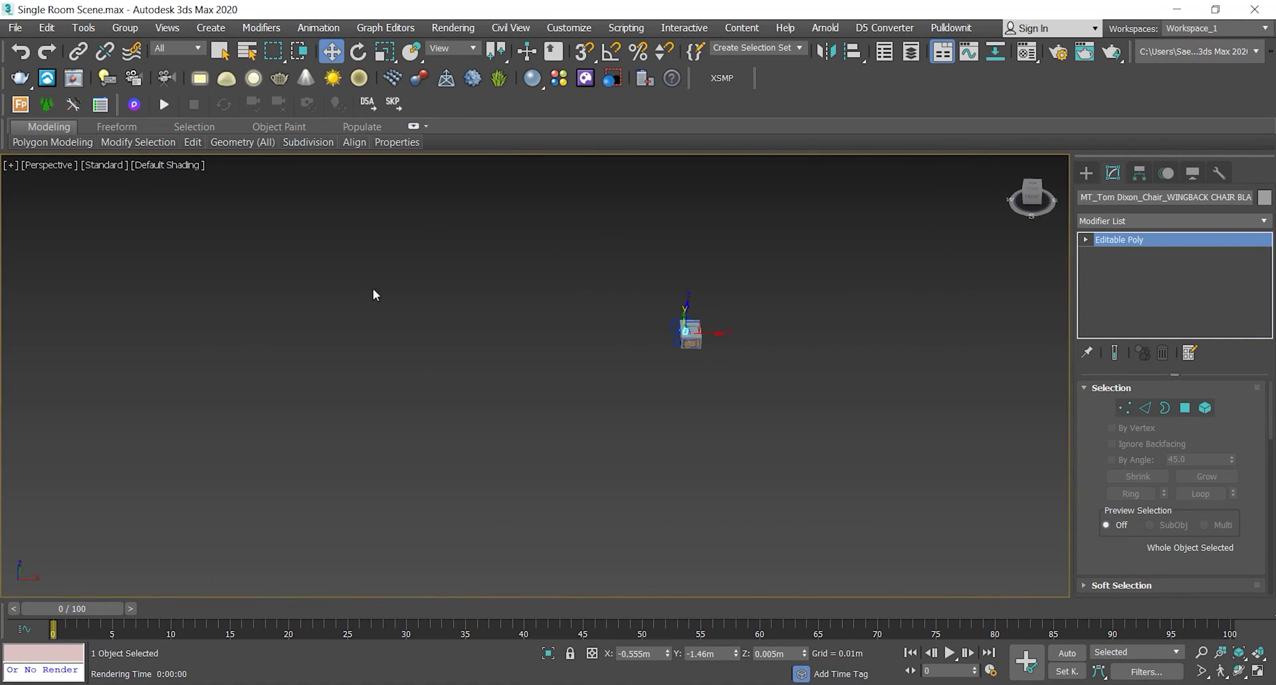
Check the background, lighting and exposure settings in Environment and Effects, and close the dialog.
{"action": "key", "text": "8"}
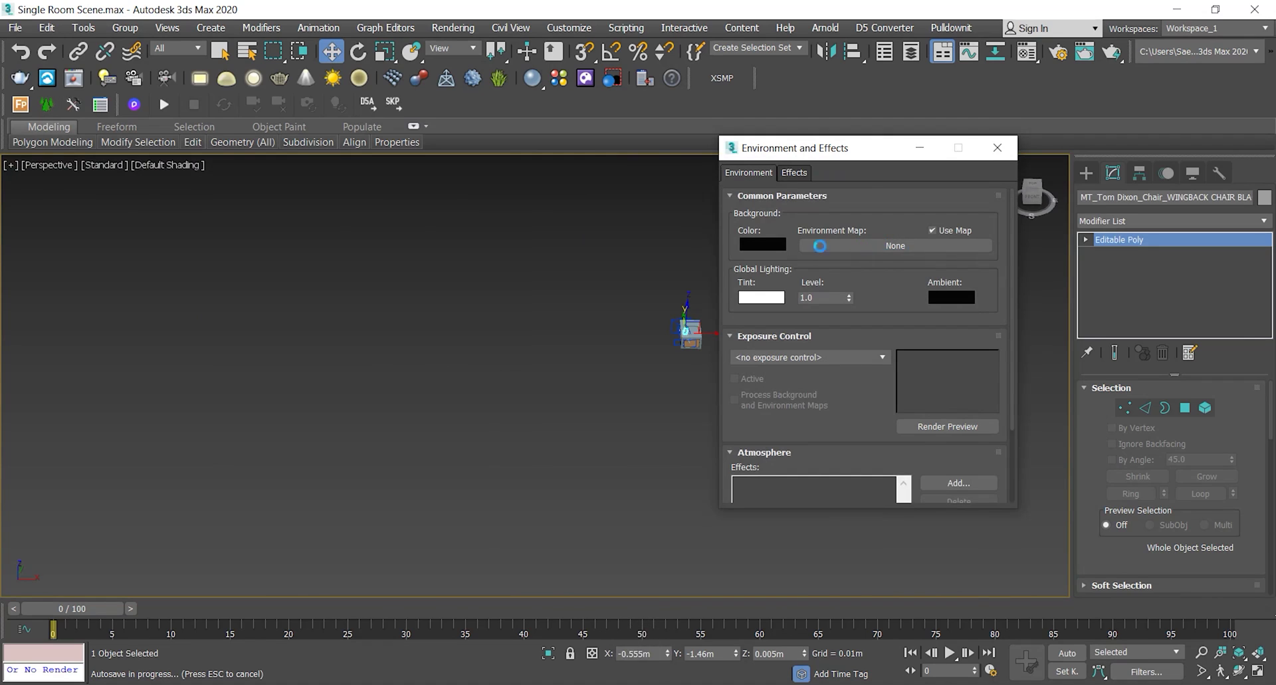
{"action": "key", "text": "Escape"}
{"action": "left_click", "coordinate": [998, 150]}
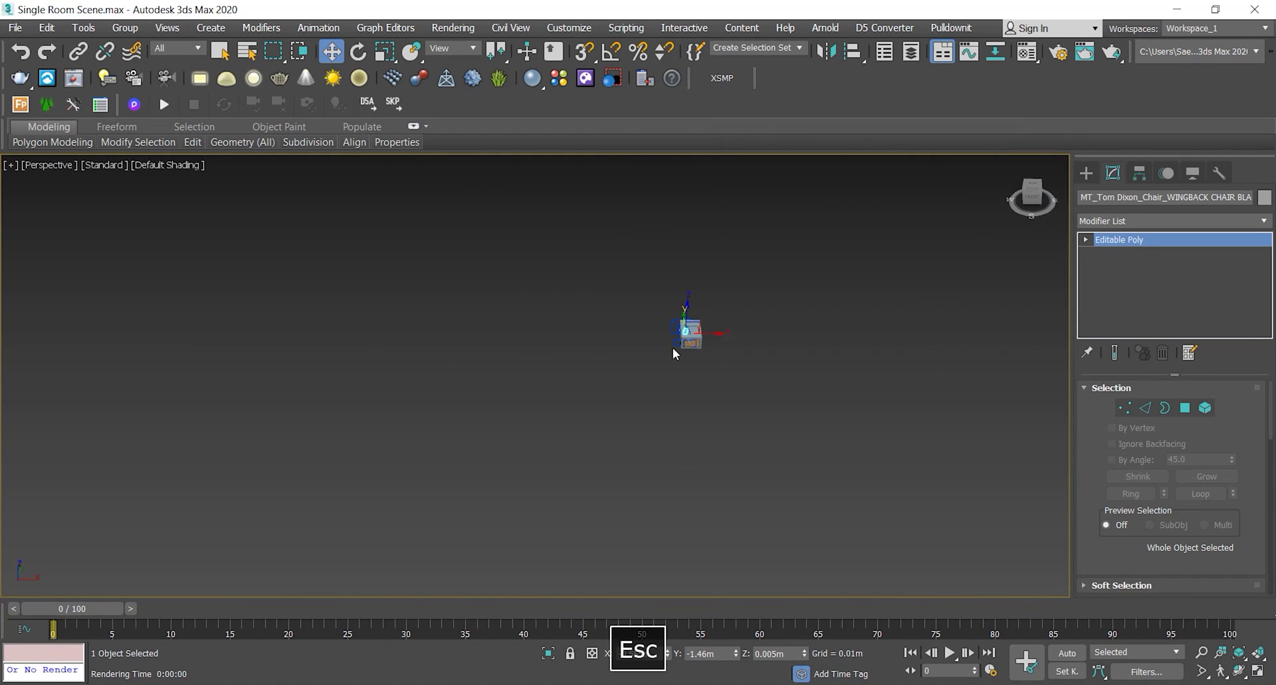
Render the PhysCamera002 view with V-Ray, inspect the image around the table lamp, and close the frame buffer.
{"action": "key", "text": "c"}
{"action": "key", "text": "F8"}
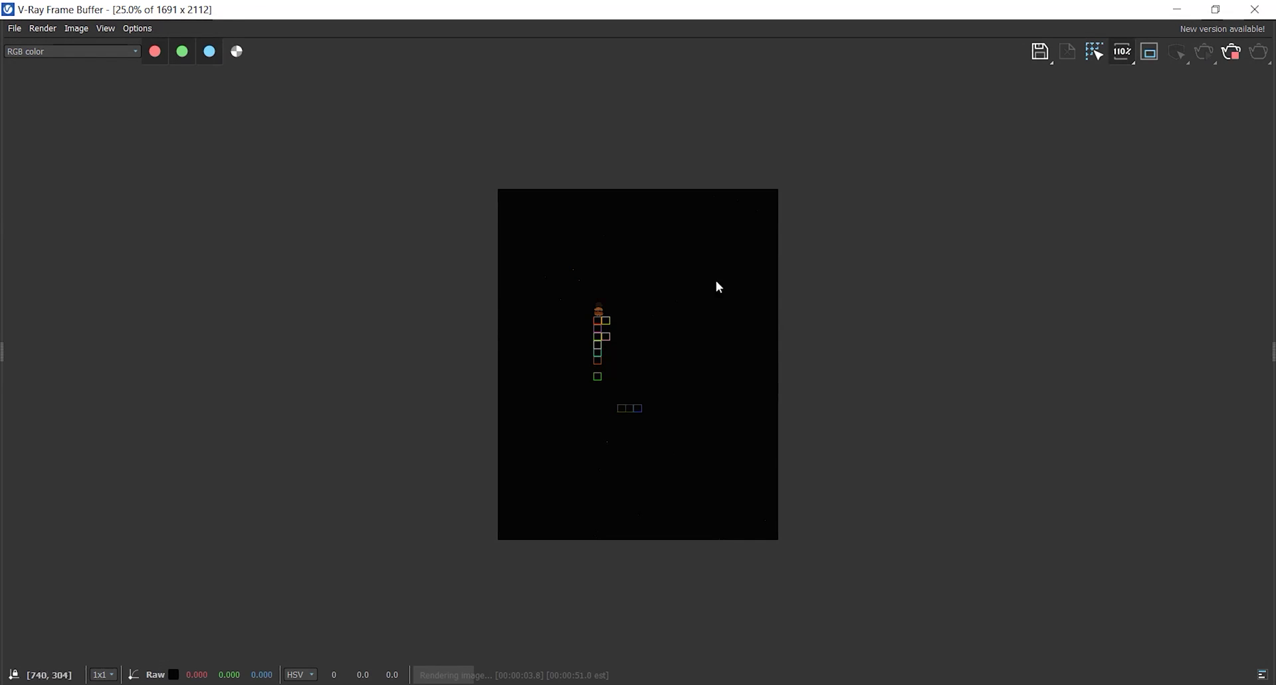
{"action": "scroll", "coordinate": [595, 380], "scroll_direction": "up", "scroll_amount": 1}
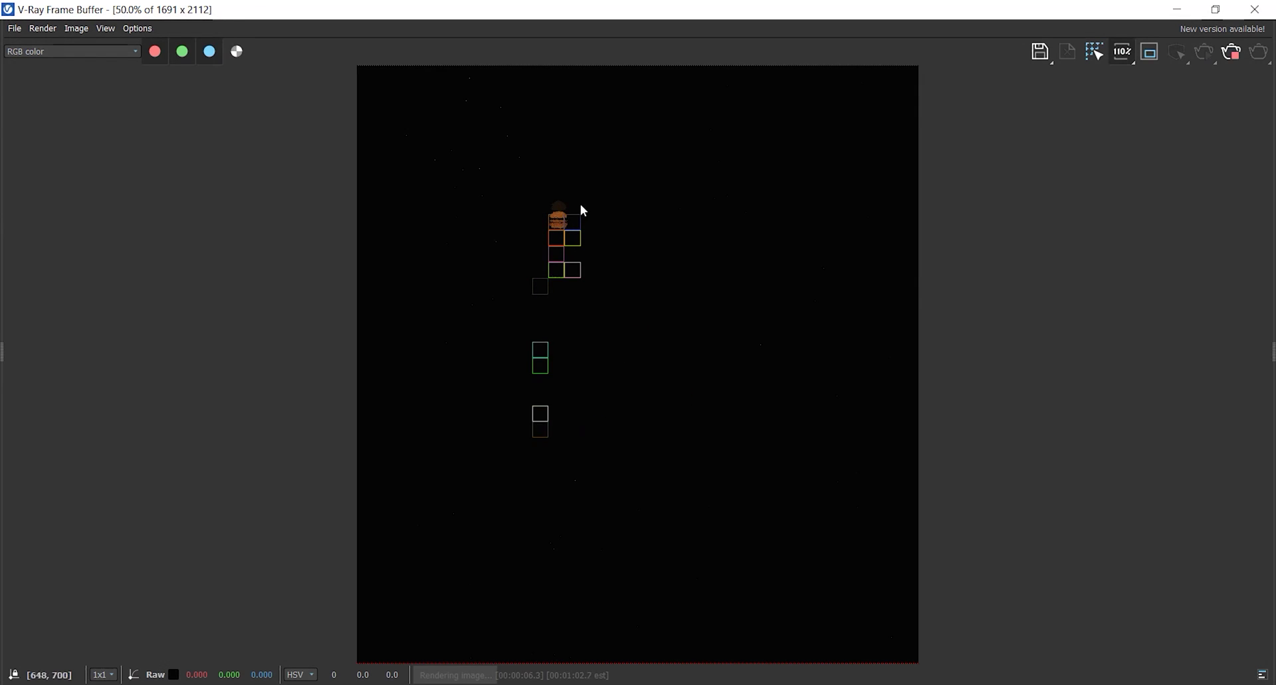
{"action": "scroll", "coordinate": [562, 211], "scroll_direction": "up", "scroll_amount": 2}
{"action": "scroll", "coordinate": [395, 239], "scroll_direction": "down", "scroll_amount": 3}
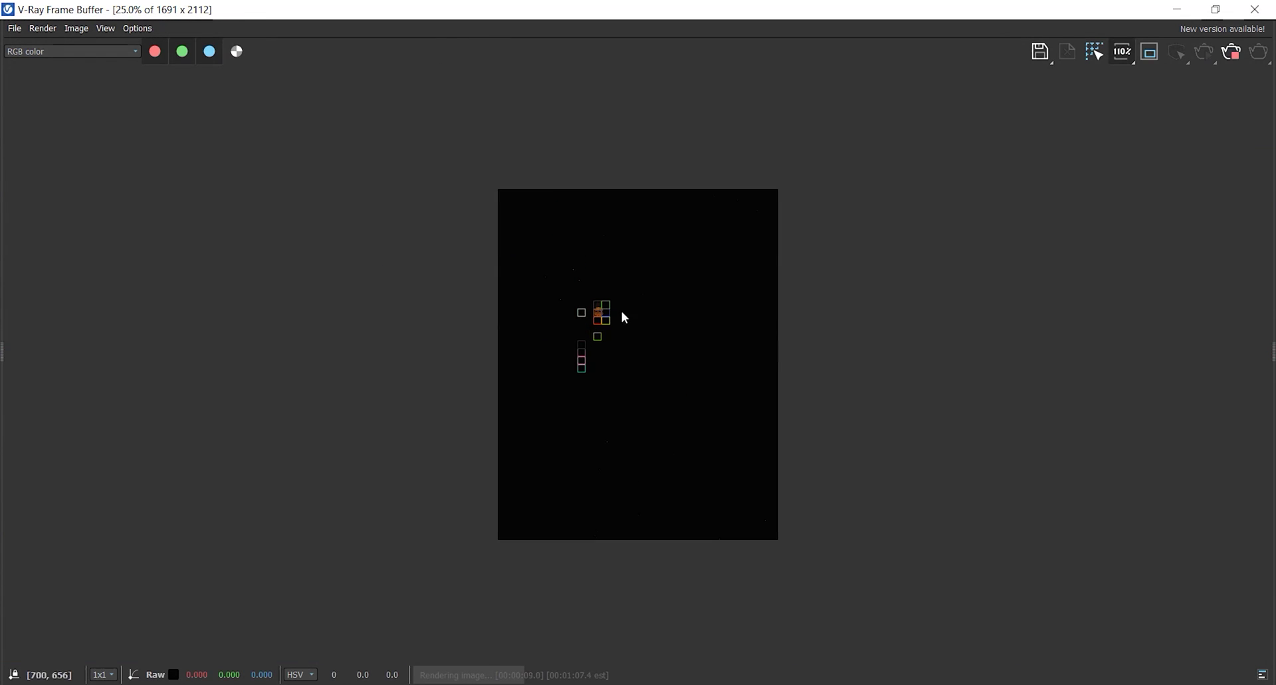
{"action": "left_click", "coordinate": [1255, 9]}
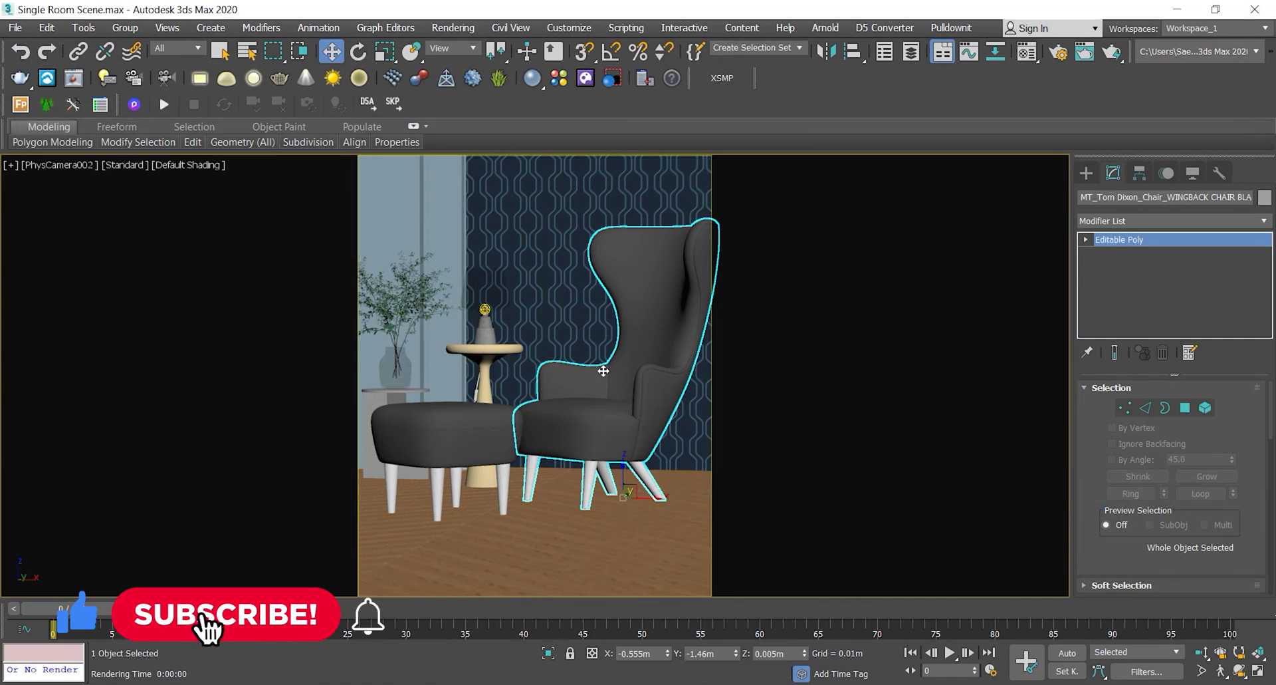
Return to the perspective view and run the script Dappled_Light_Generator_v1.0.mzp from the scripts folder.
{"action": "key", "text": "p"}
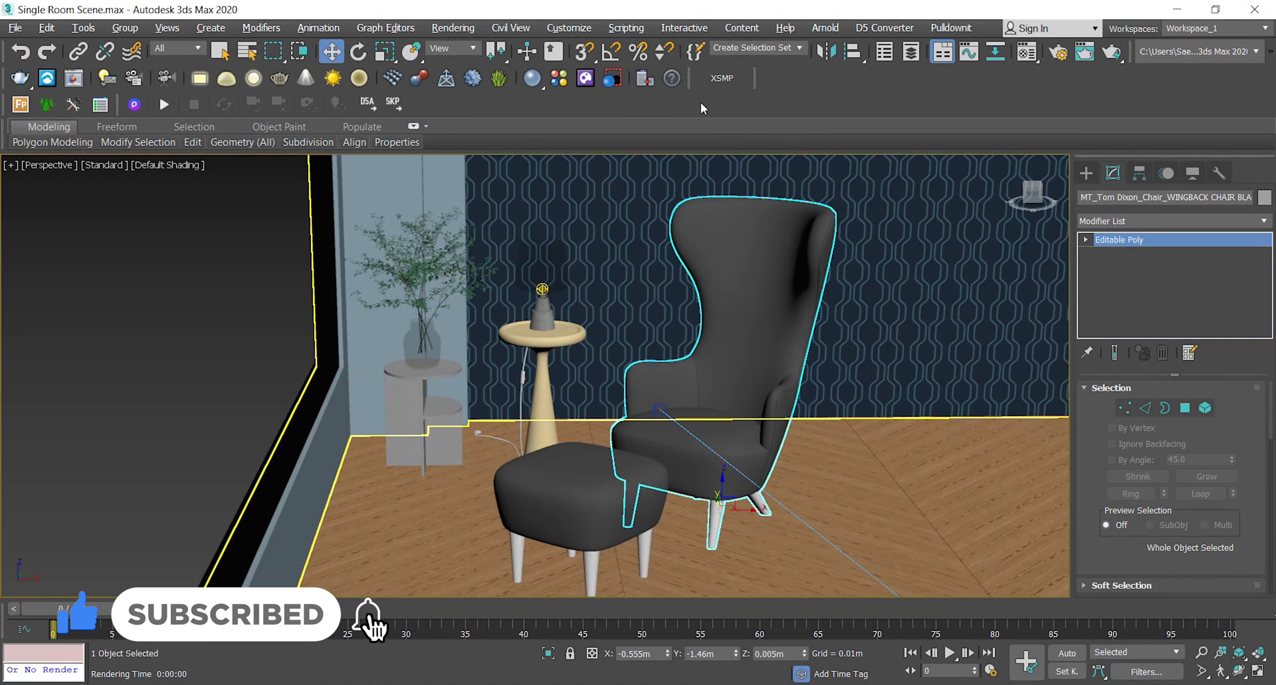
{"action": "left_click", "coordinate": [626, 28]}
{"action": "left_click", "coordinate": [675, 226]}
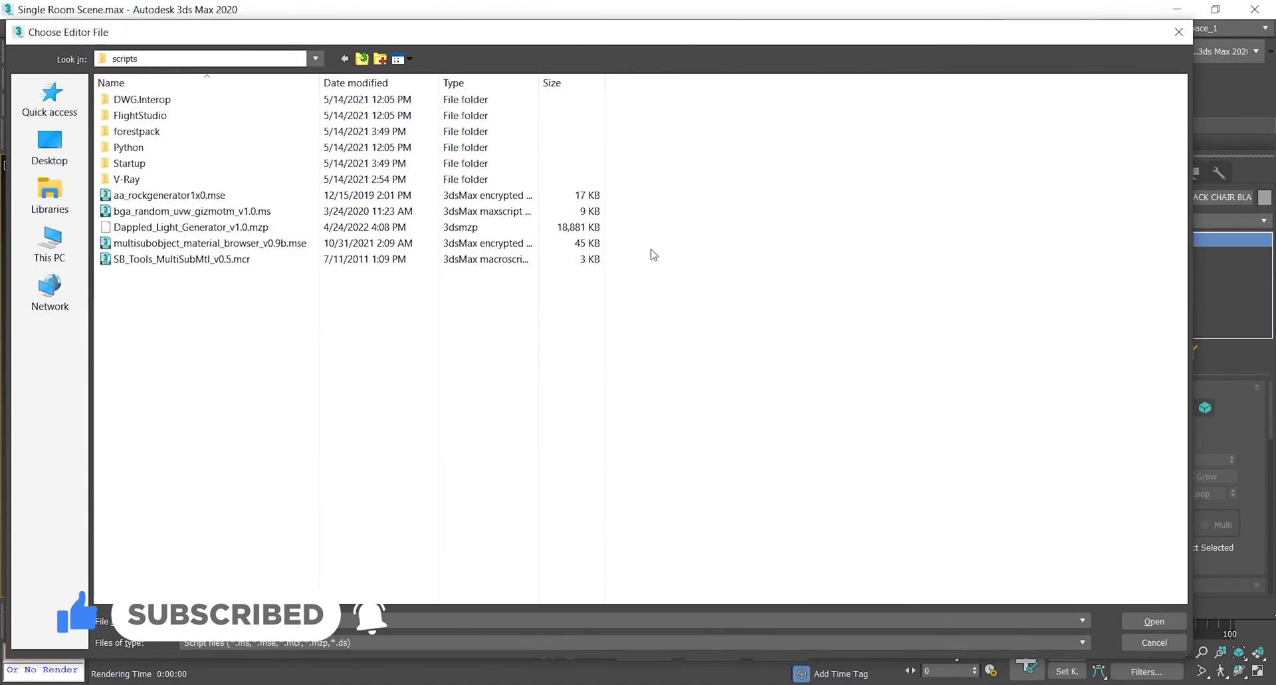
{"action": "left_click", "coordinate": [129, 228]}
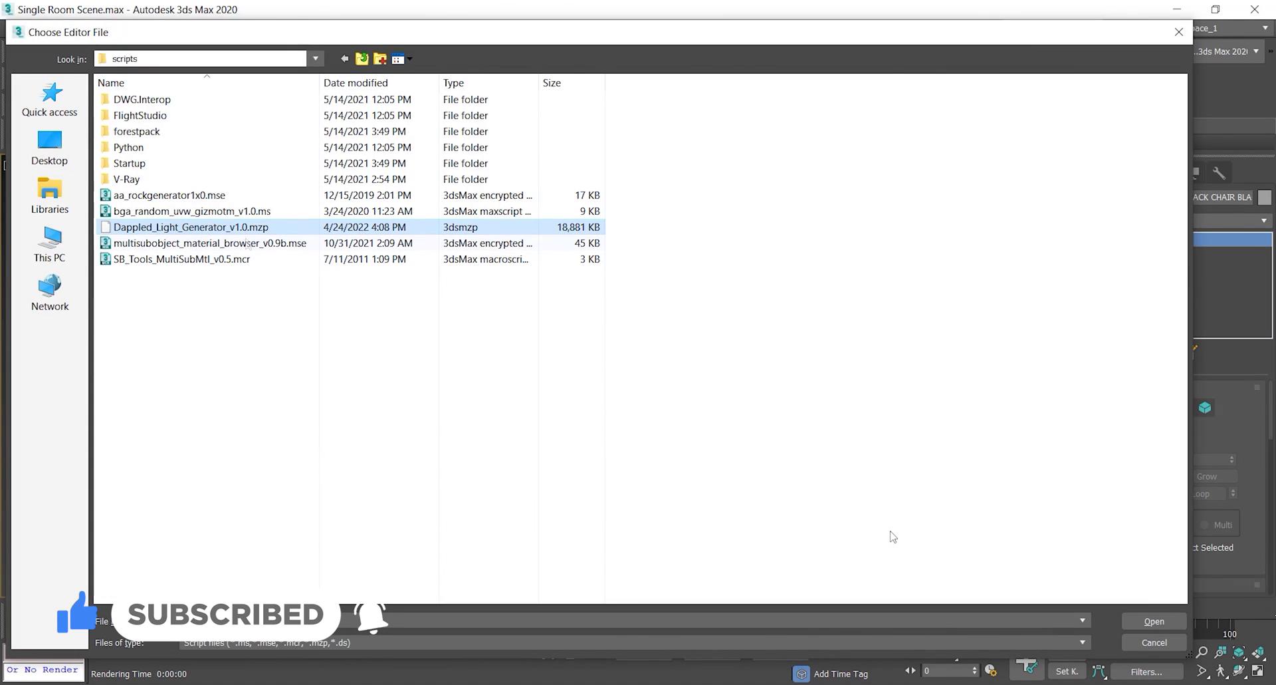
{"action": "left_click", "coordinate": [1153, 620]}
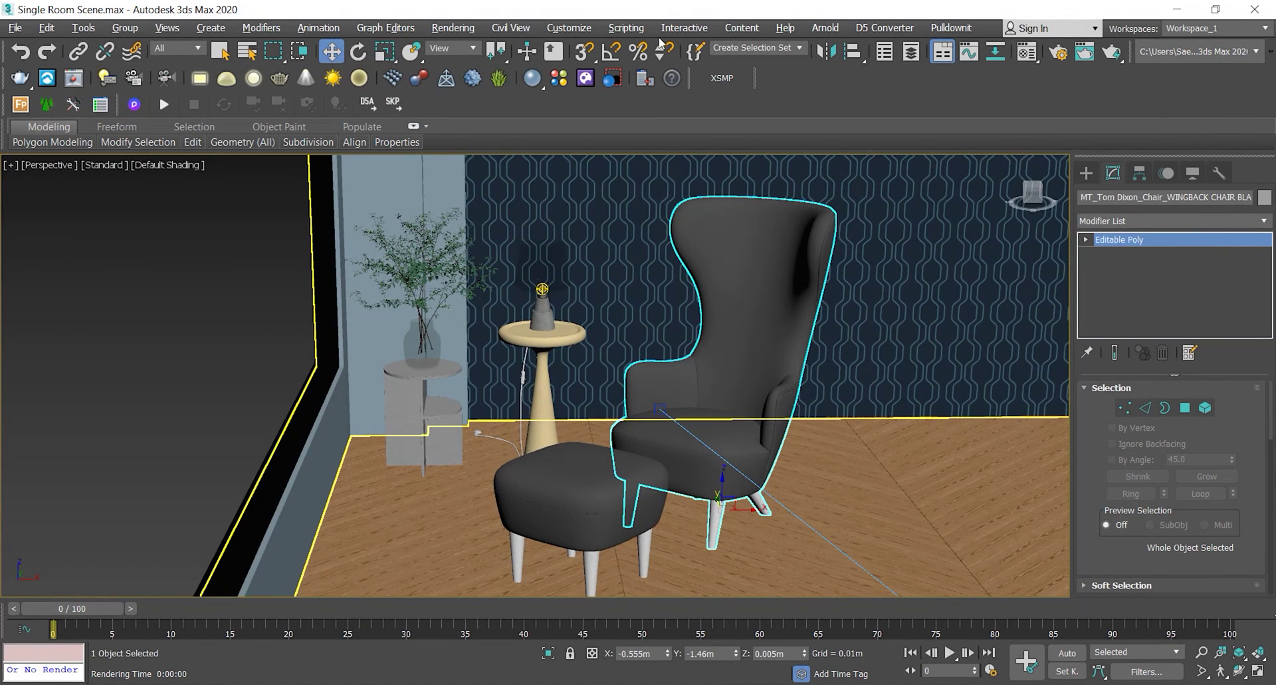
Customize the toolbars to add the Dappled Light Generator action beside XSMP.
{"action": "left_click", "coordinate": [573, 29]}
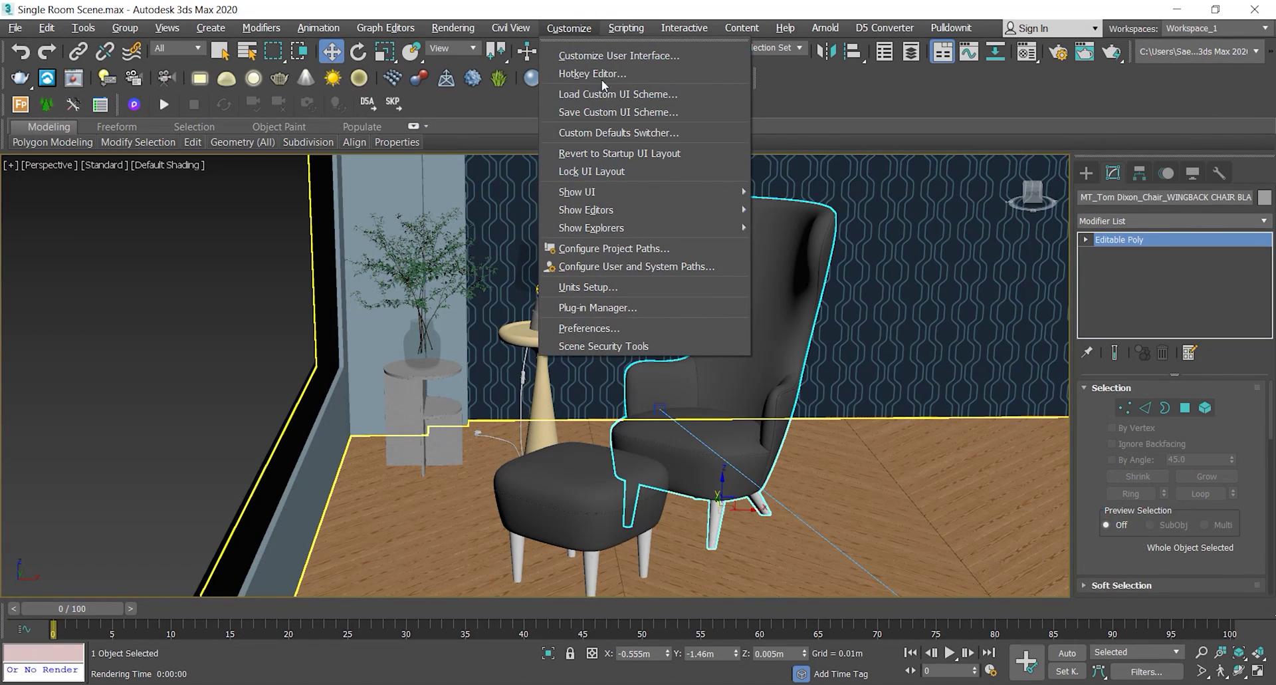
{"action": "left_click", "coordinate": [670, 55]}
{"action": "left_click_drag", "start_coordinate": [579, 149], "coordinate": [594, 132]}
{"action": "left_click", "coordinate": [380, 149]}
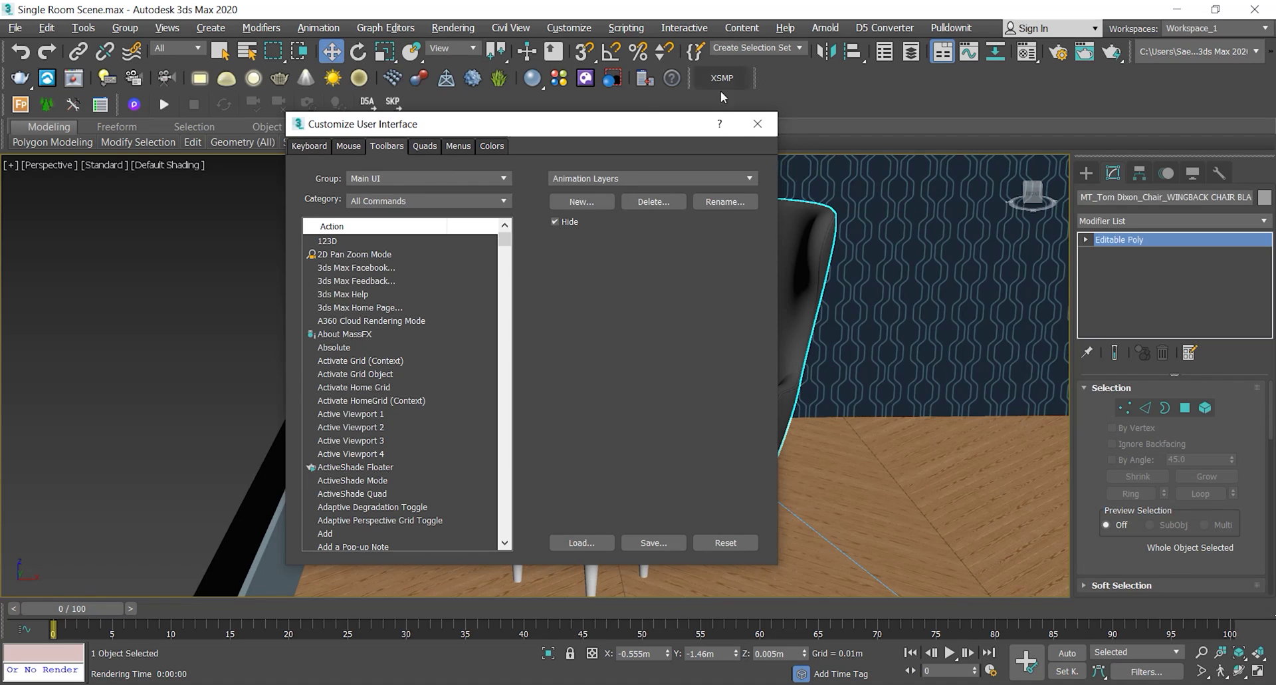
{"action": "left_click_drag", "start_coordinate": [506, 246], "coordinate": [505, 299]}
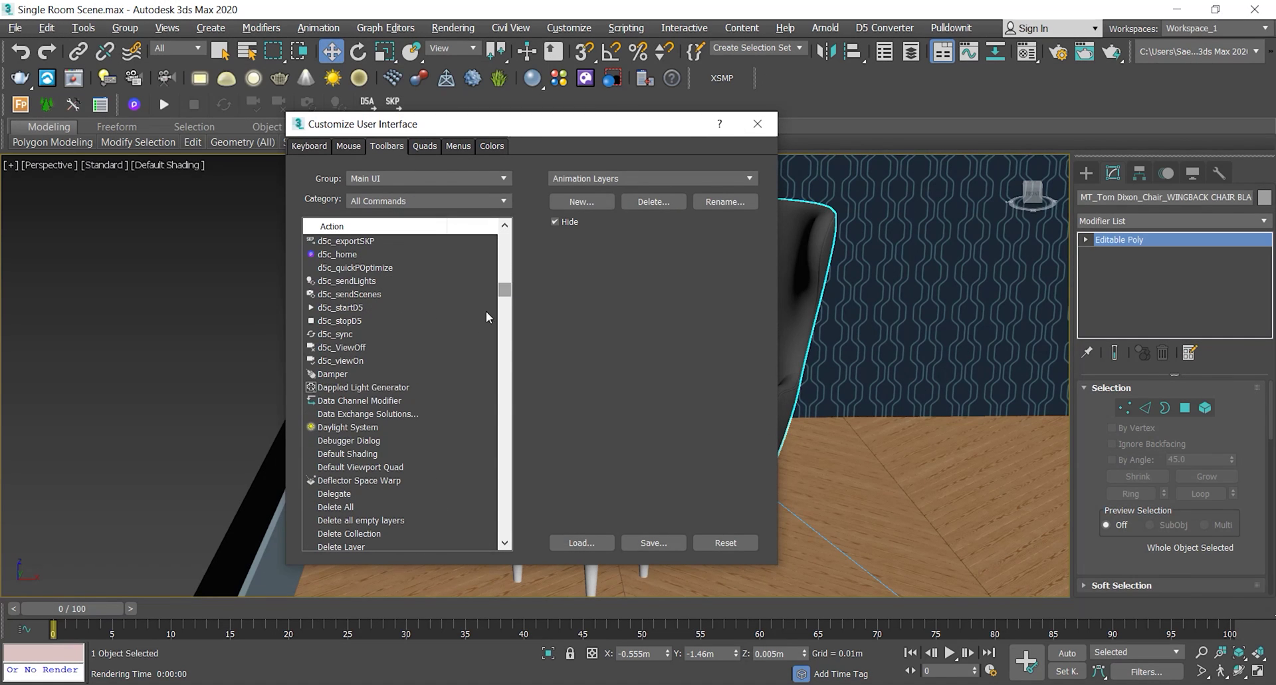
{"action": "left_click", "coordinate": [326, 389]}
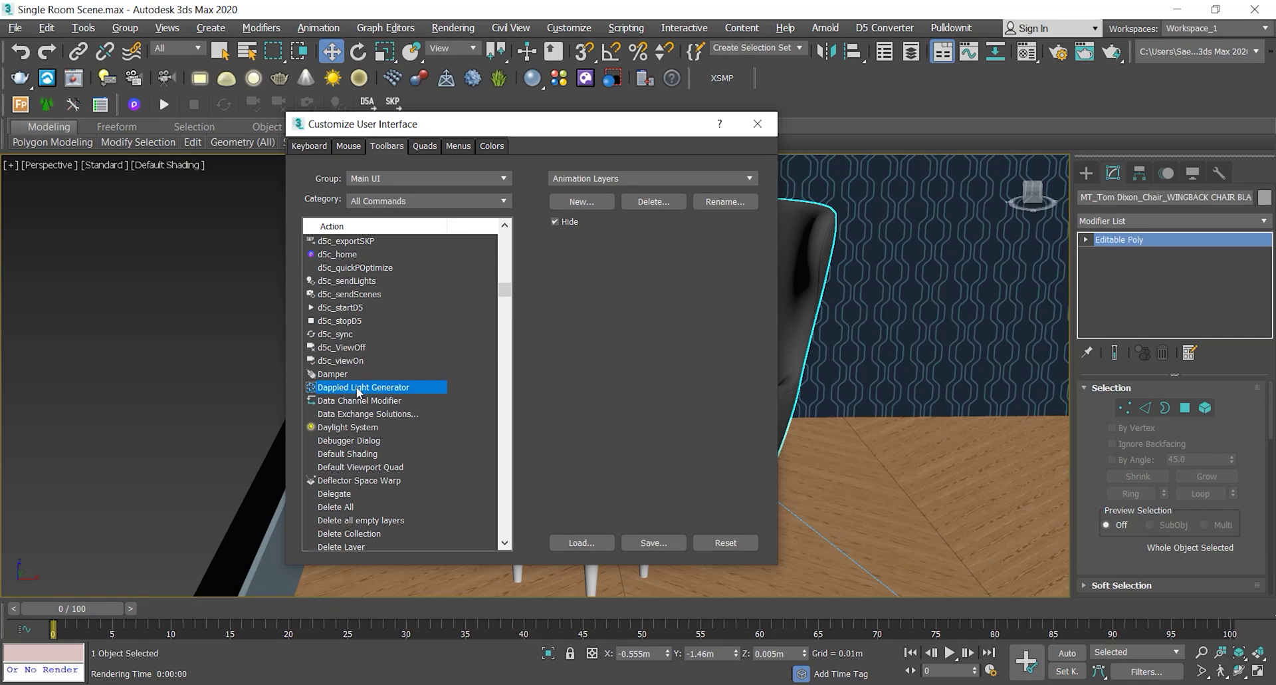
{"action": "left_click_drag", "start_coordinate": [344, 392], "coordinate": [772, 79]}
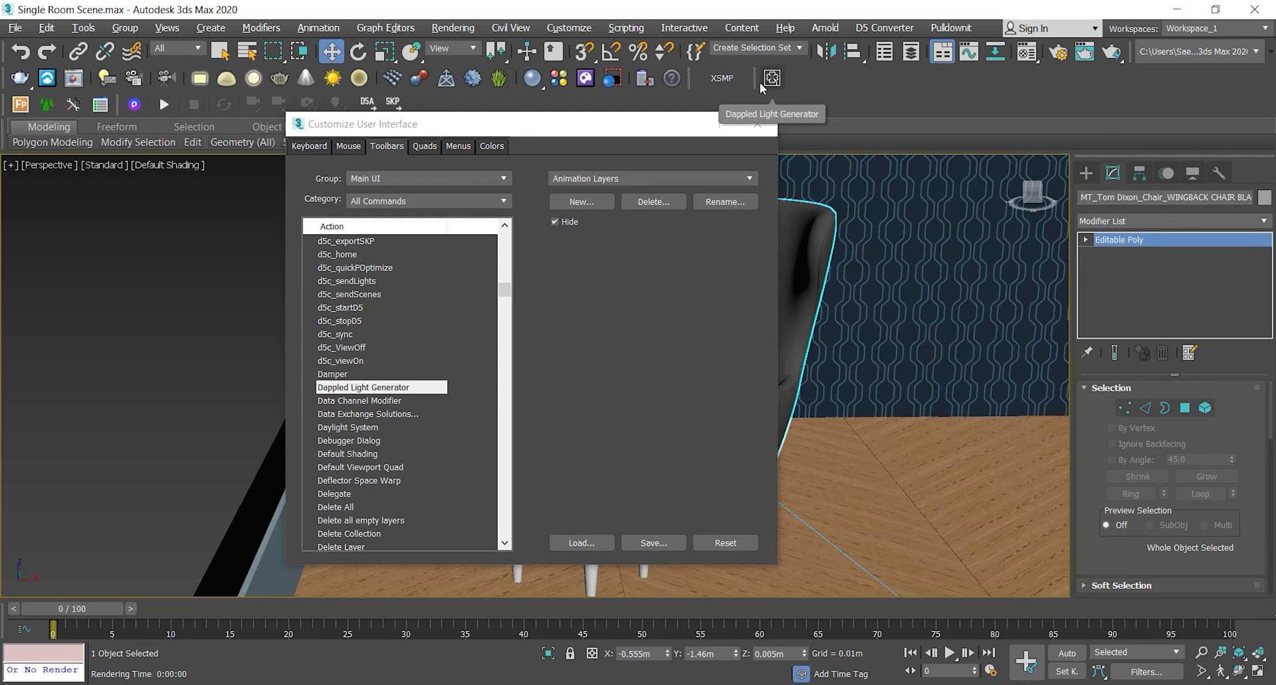
Move the Dappled Light Generator button into a floating toolbar over the viewport and delete it.
{"action": "left_click_drag", "start_coordinate": [771, 78], "coordinate": [854, 302]}
{"action": "right_click", "coordinate": [855, 301]}
{"action": "key", "text": "Down"}
{"action": "key", "text": "Down"}
{"action": "key", "text": "Return"}
{"action": "left_click", "coordinate": [605, 369]}
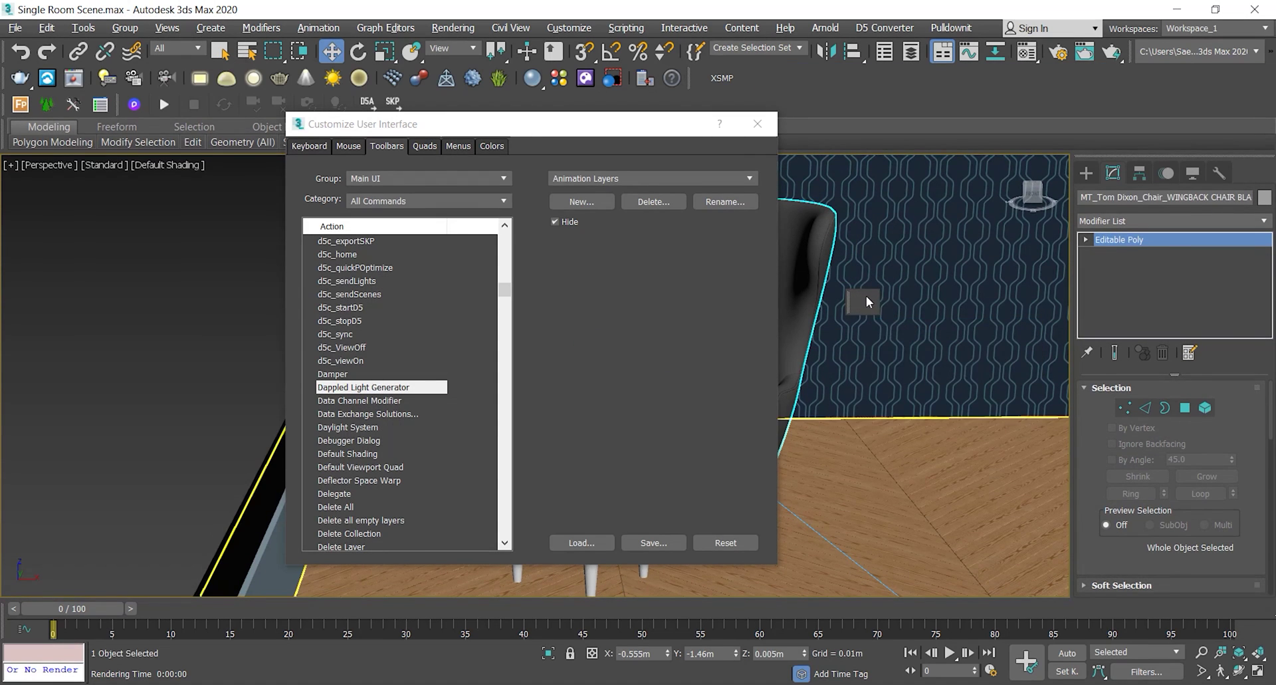
Add the Dappled Light Generator action again, place it beside XSMP, and close the user interface customization.
{"action": "left_click_drag", "start_coordinate": [343, 386], "coordinate": [651, 376]}
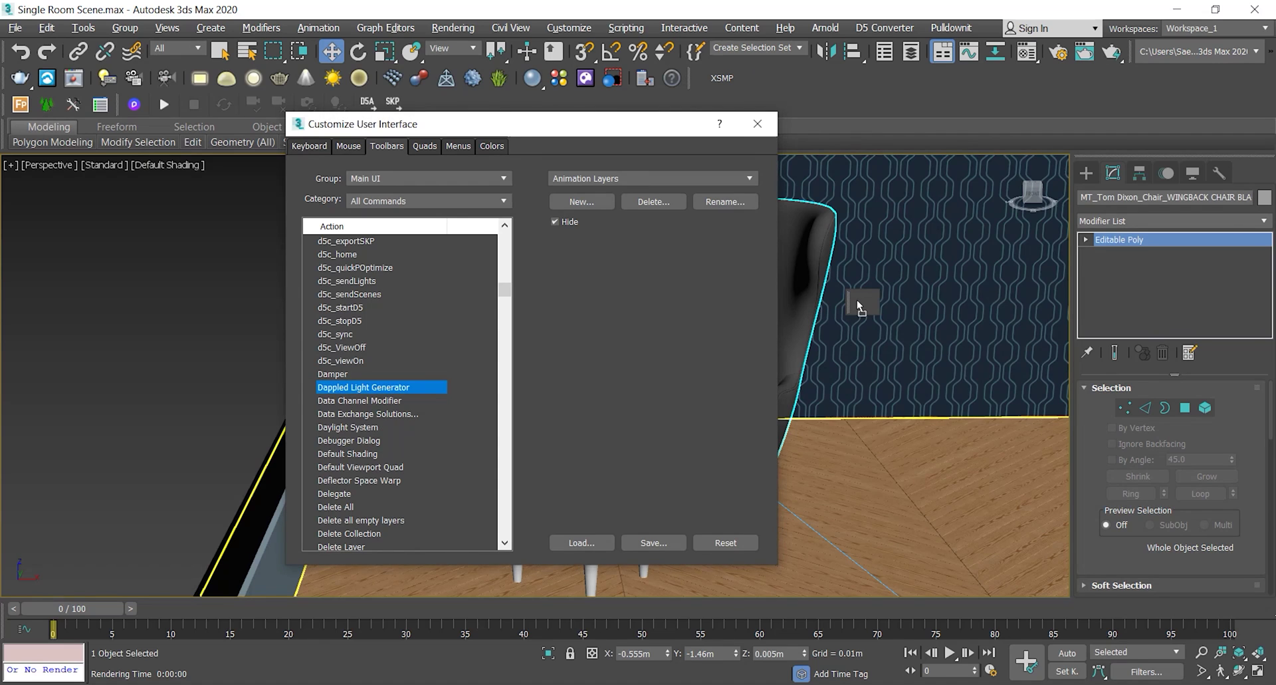
{"action": "left_click_drag", "start_coordinate": [857, 301], "coordinate": [749, 85]}
{"action": "left_click", "coordinate": [757, 123]}
Launch the Dappled Light Generator and show its Dappled Light Plane settings, keeping the building visible beside them.
{"action": "scroll", "coordinate": [673, 290], "scroll_direction": "down", "scroll_amount": 8}
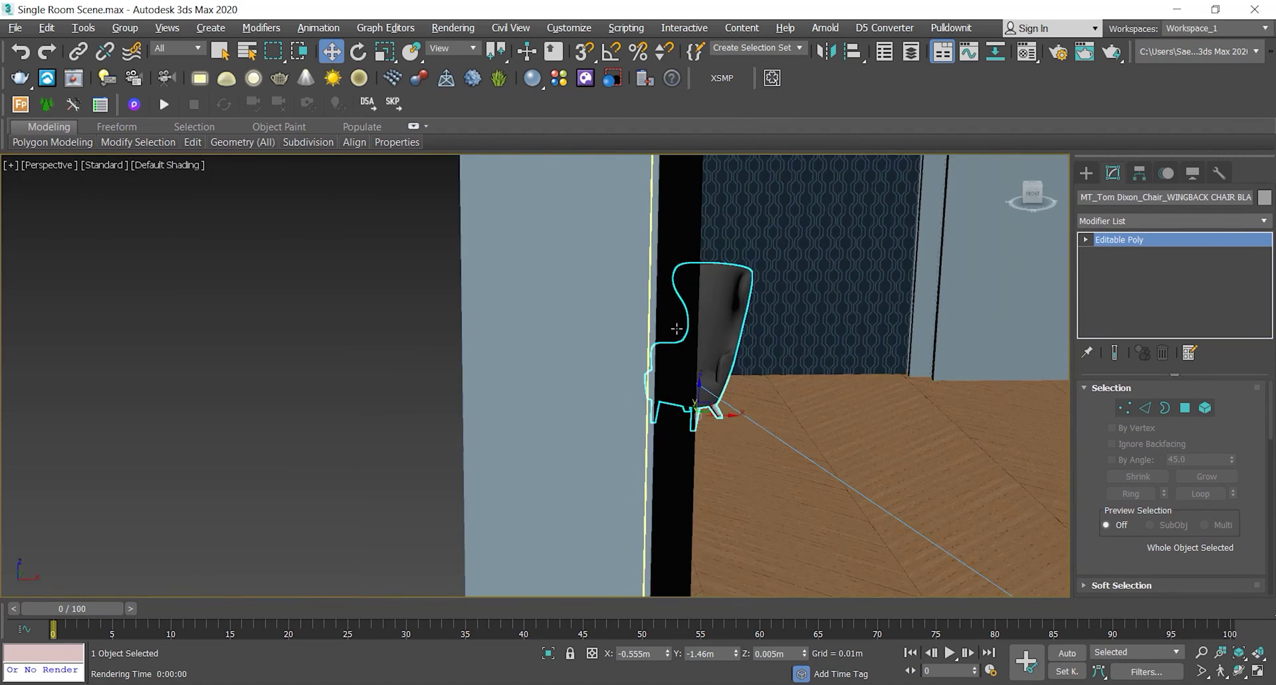
{"action": "middle_click_drag", "start_coordinate": [673, 290], "coordinate": [675, 338], "text": "alt"}
{"action": "left_click", "coordinate": [772, 78]}
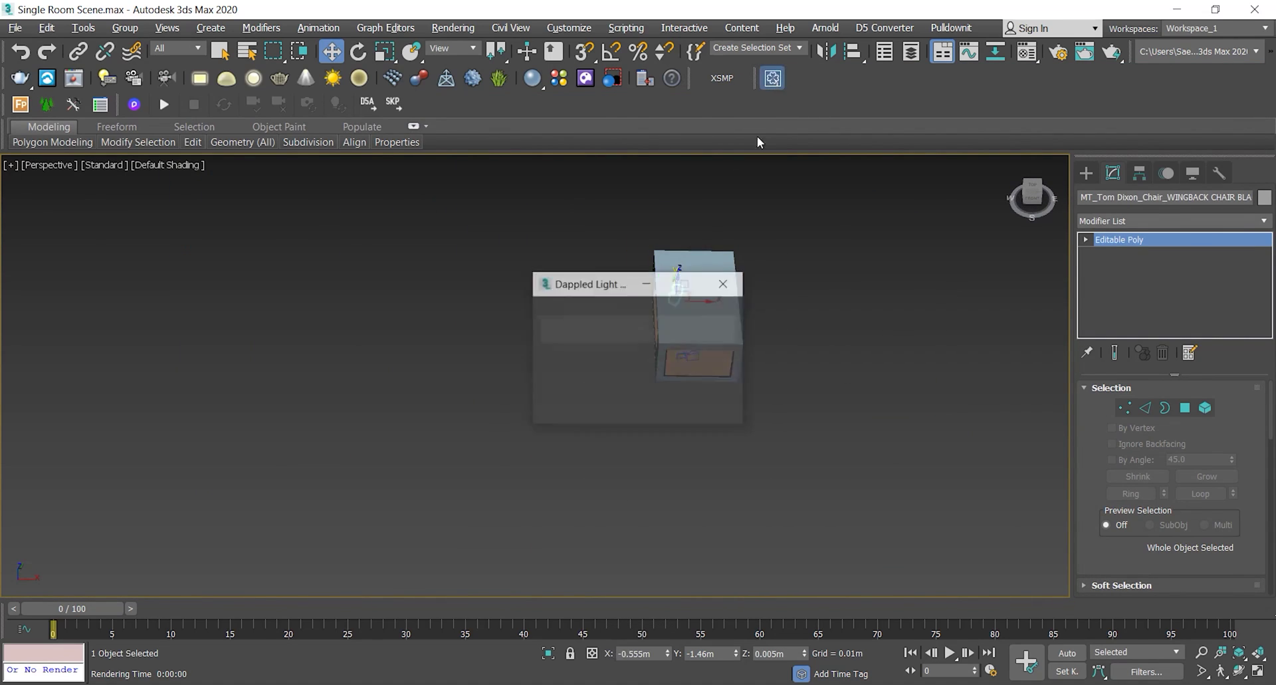
{"action": "left_click_drag", "start_coordinate": [604, 288], "coordinate": [882, 109]}
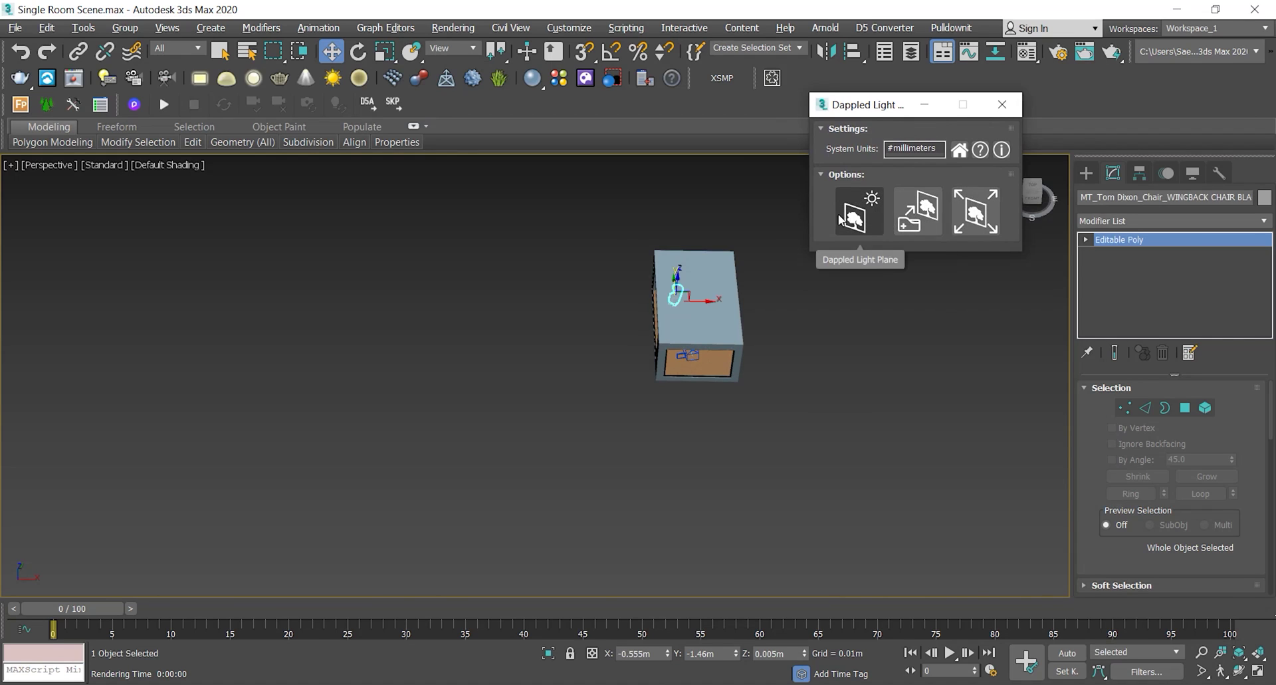
{"action": "left_click", "coordinate": [864, 227]}
{"action": "left_click", "coordinate": [858, 219]}
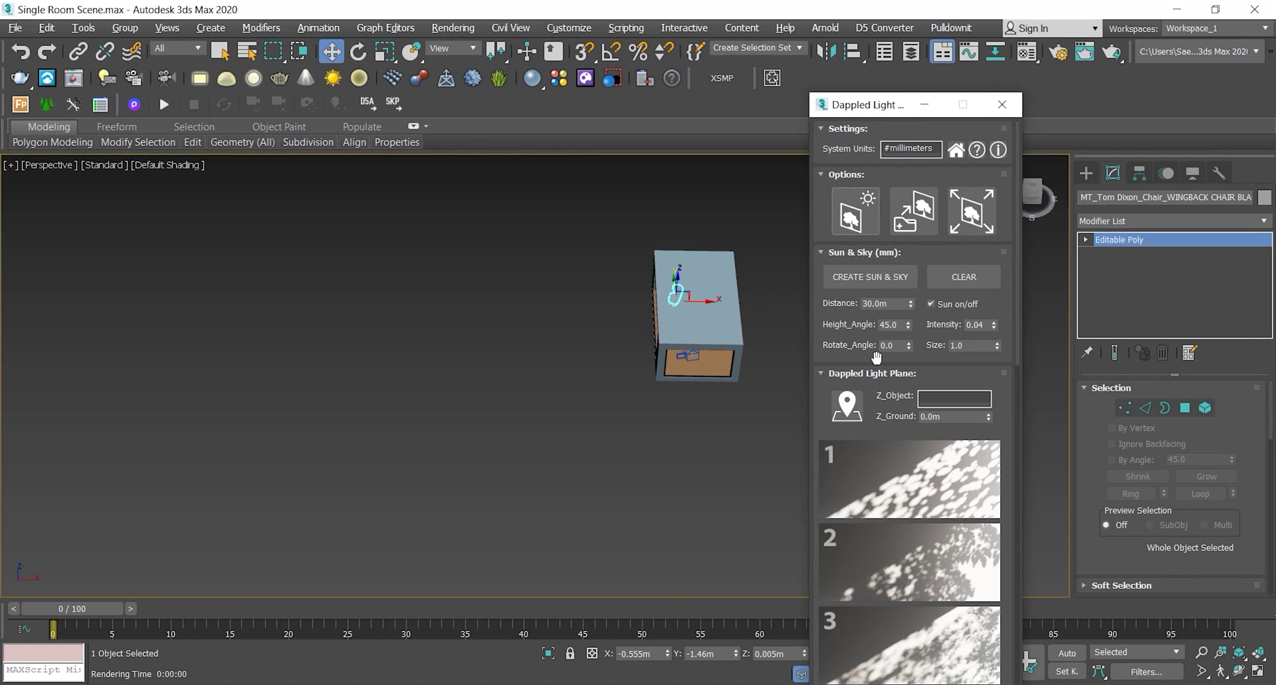
{"action": "left_click_drag", "start_coordinate": [858, 109], "coordinate": [853, 53]}
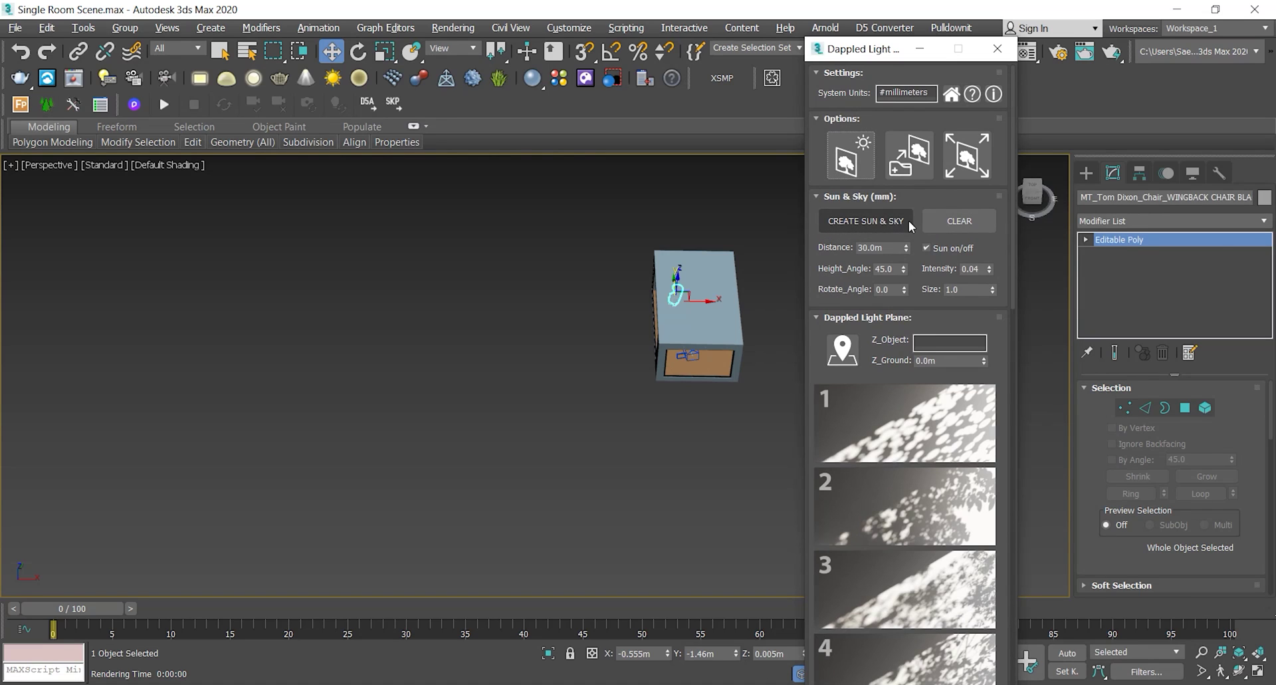
Create the generator's sun and sky and set the sun's Rotate_Angle to 135.
{"action": "left_click", "coordinate": [858, 220]}
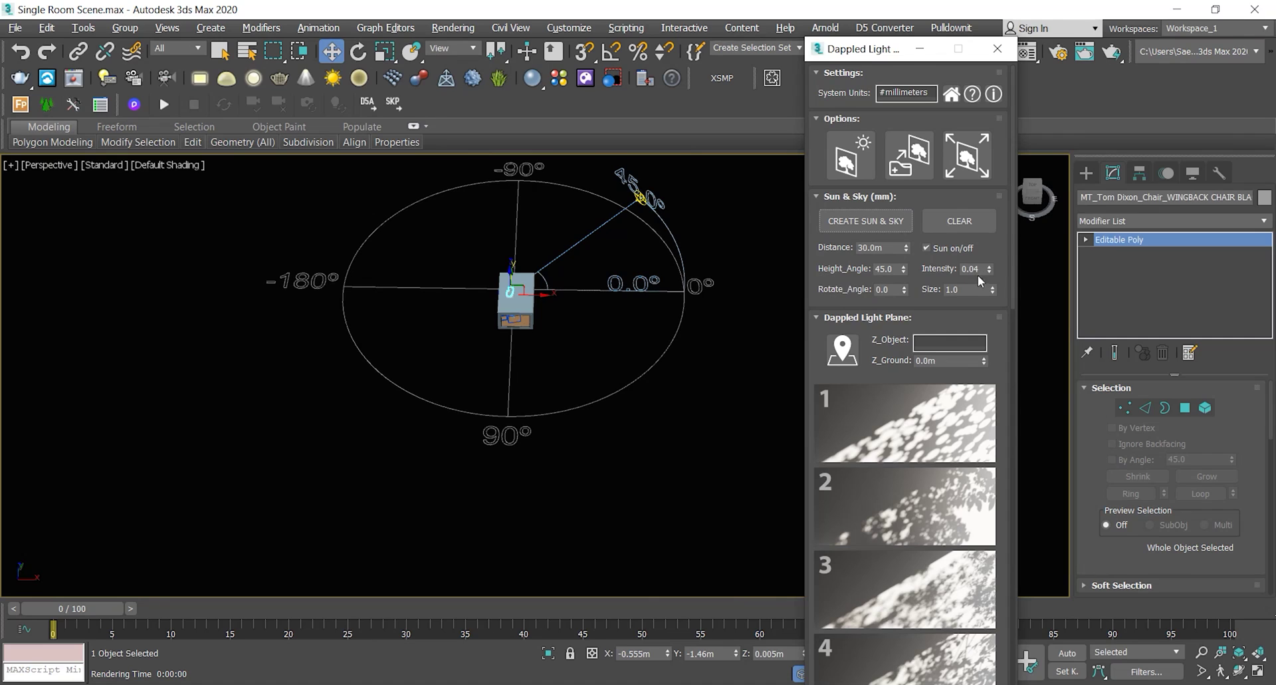
{"action": "left_click_drag", "start_coordinate": [903, 268], "coordinate": [779, 169]}
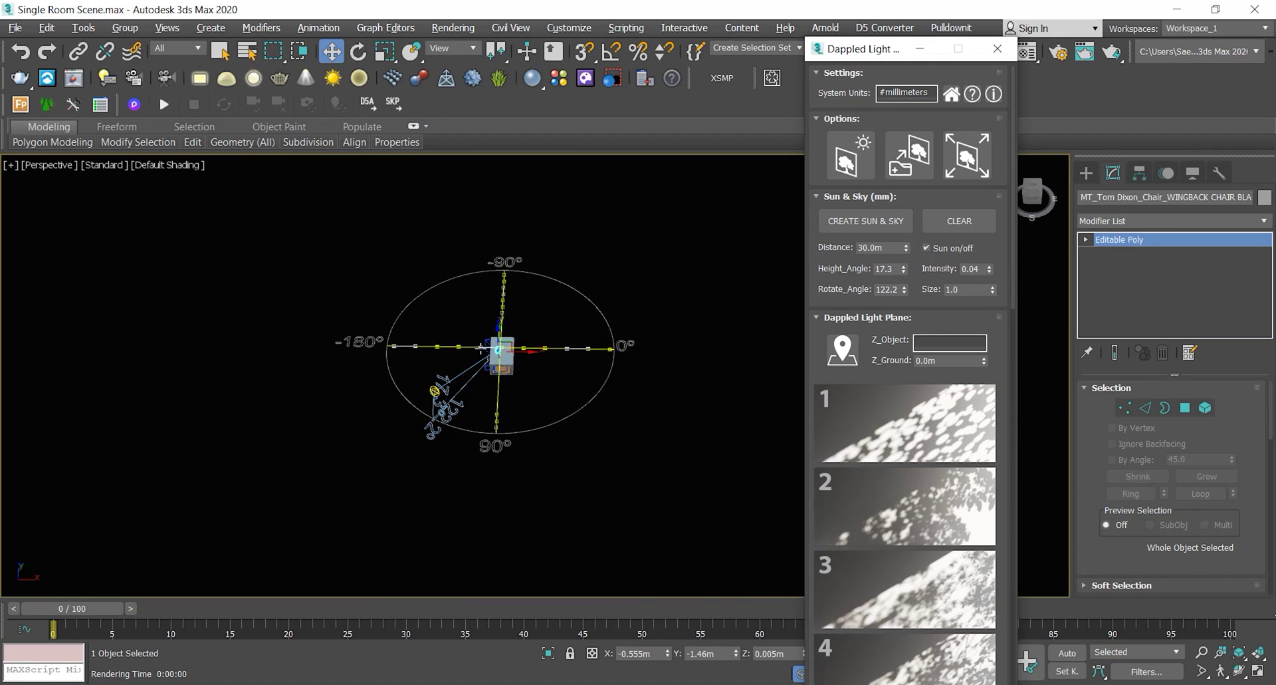
{"action": "type", "text": "135"}
{"action": "key", "text": "Return"}
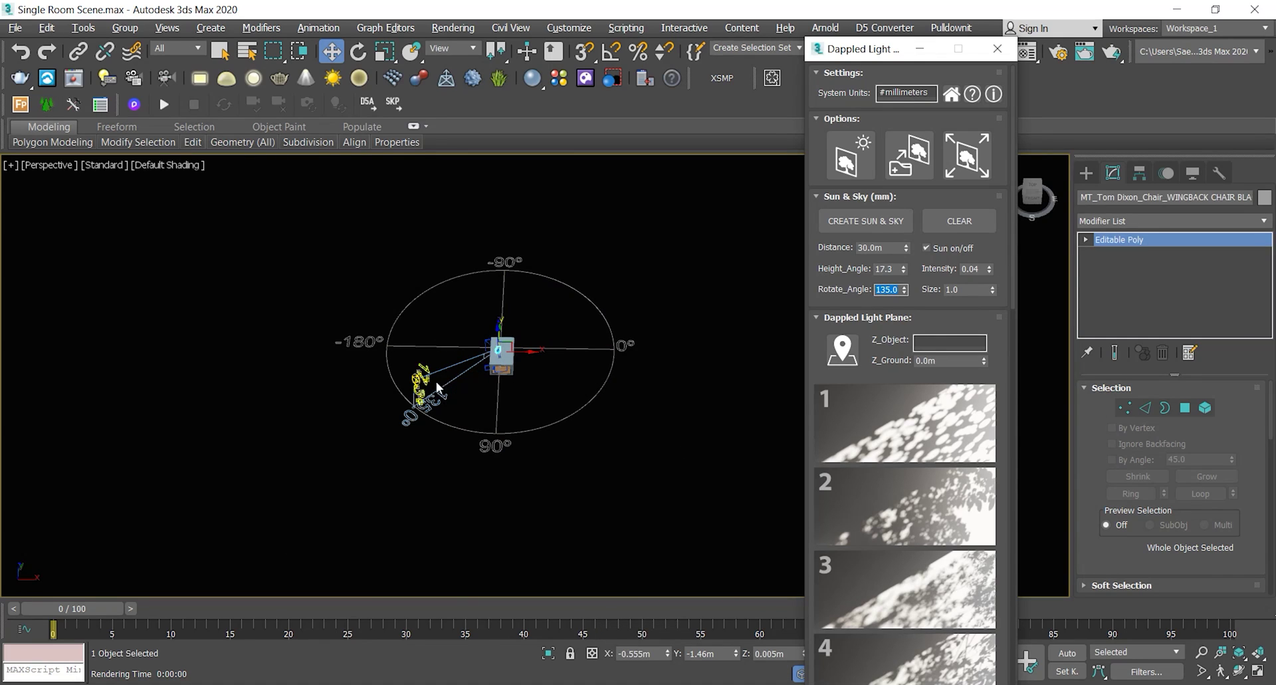
Set the sun's Height_Angle to 25.
{"action": "left_click_drag", "start_coordinate": [902, 274], "coordinate": [861, 127]}
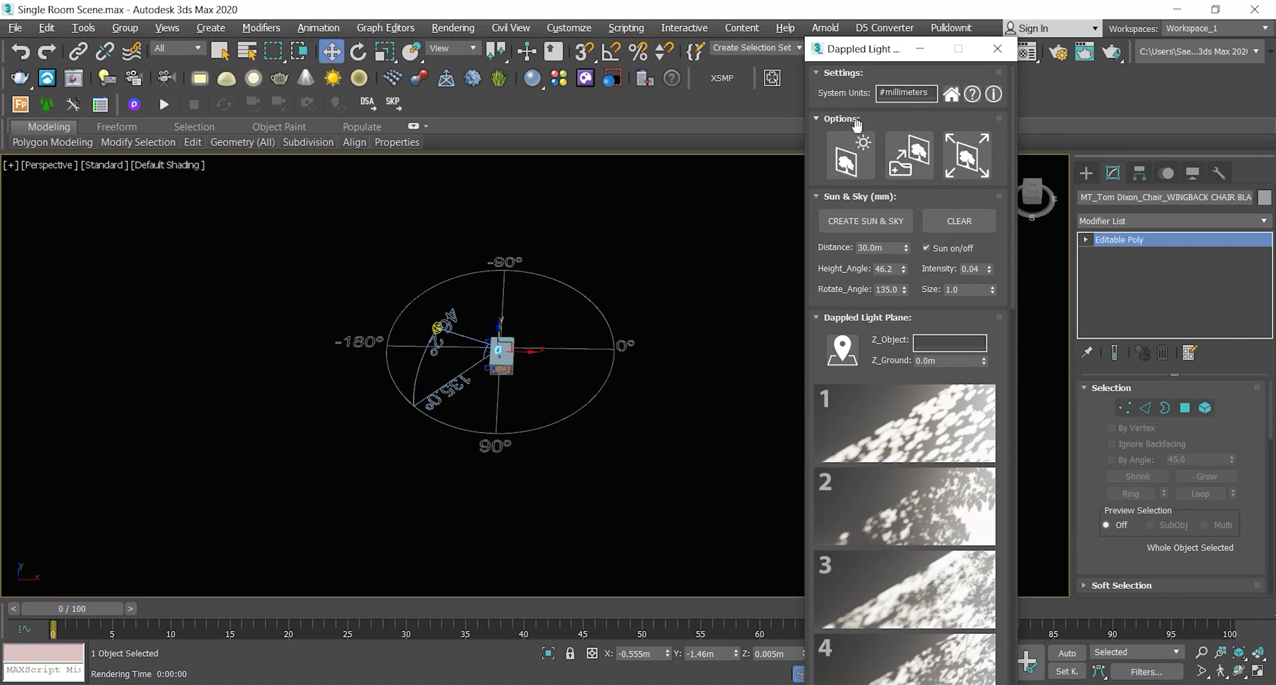
{"action": "type", "text": "25"}
{"action": "key", "text": "Return"}
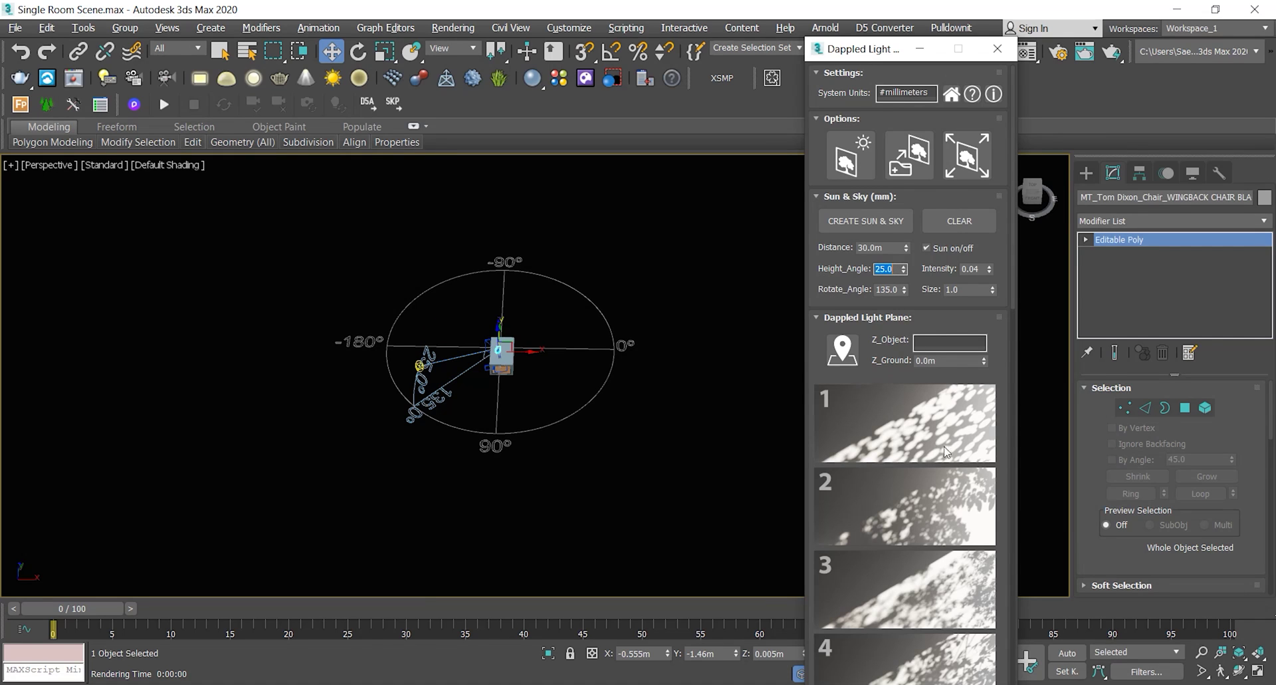
Look through the dappled light plane styles and place style 9 in front of the building's long window, between it and the sun.
{"action": "left_click_drag", "start_coordinate": [1013, 286], "coordinate": [1011, 373]}
{"action": "scroll", "coordinate": [928, 487], "scroll_direction": "down", "scroll_amount": 5}
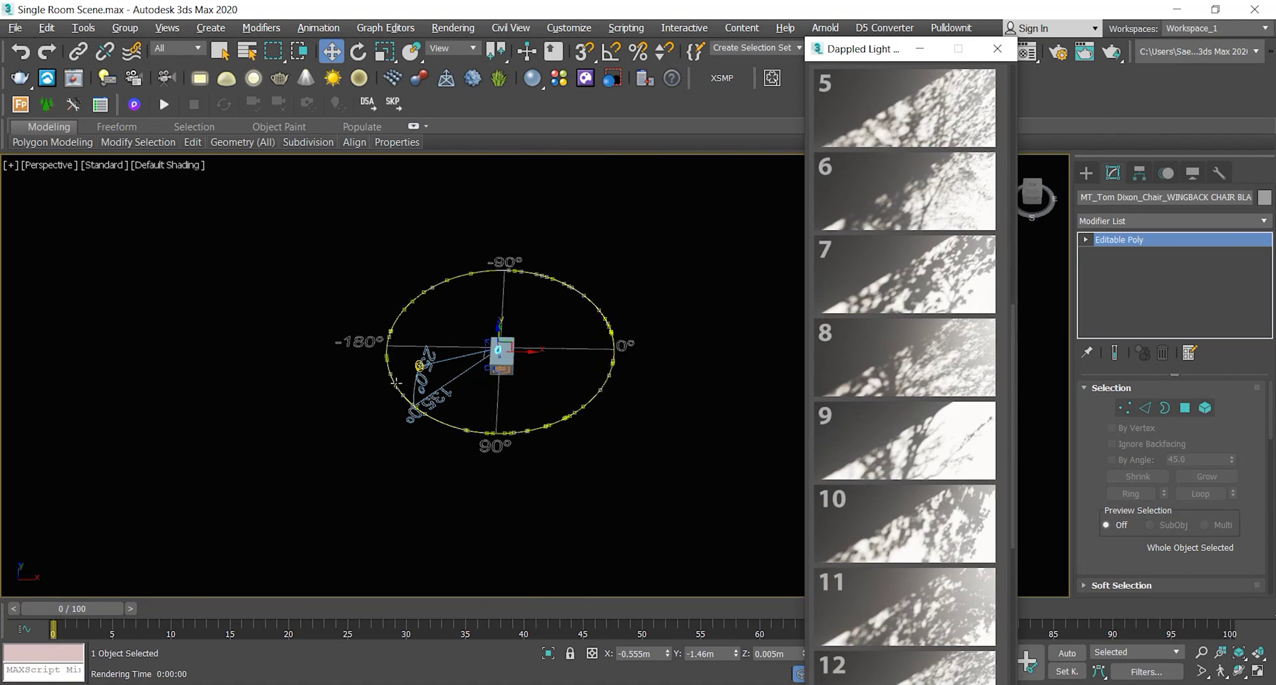
{"action": "scroll", "coordinate": [853, 459], "scroll_direction": "down", "scroll_amount": 4}
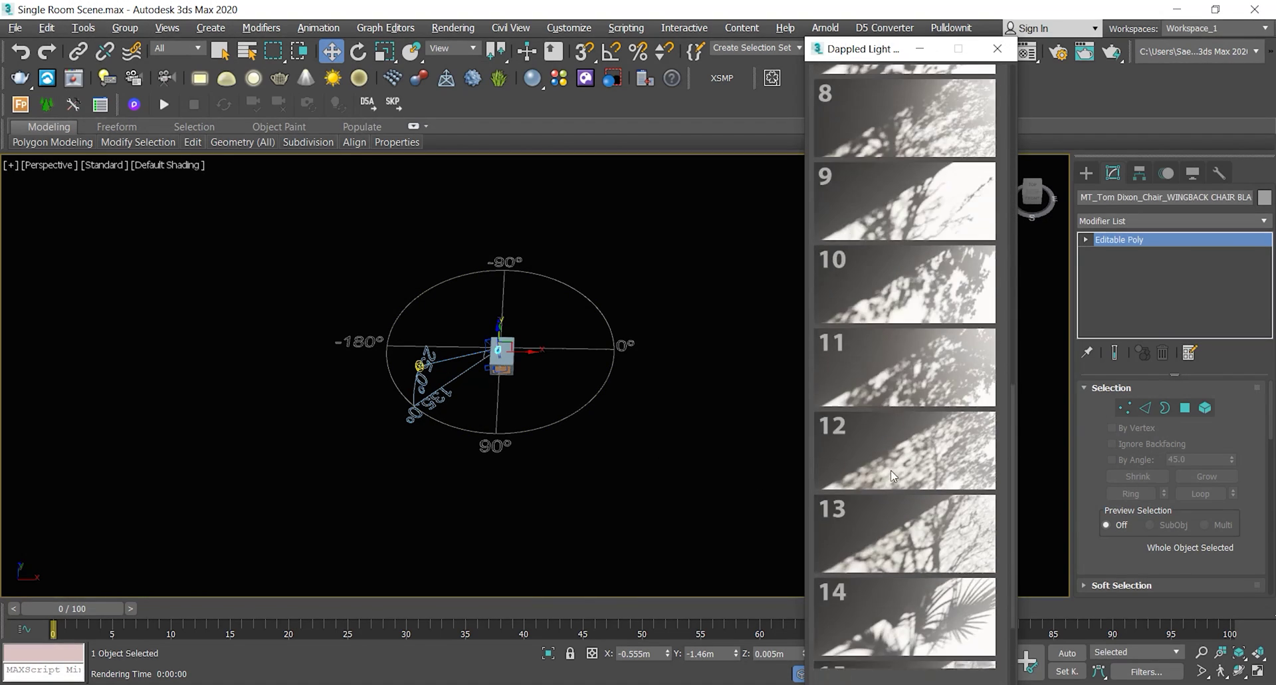
{"action": "scroll", "coordinate": [898, 449], "scroll_direction": "up", "scroll_amount": 3}
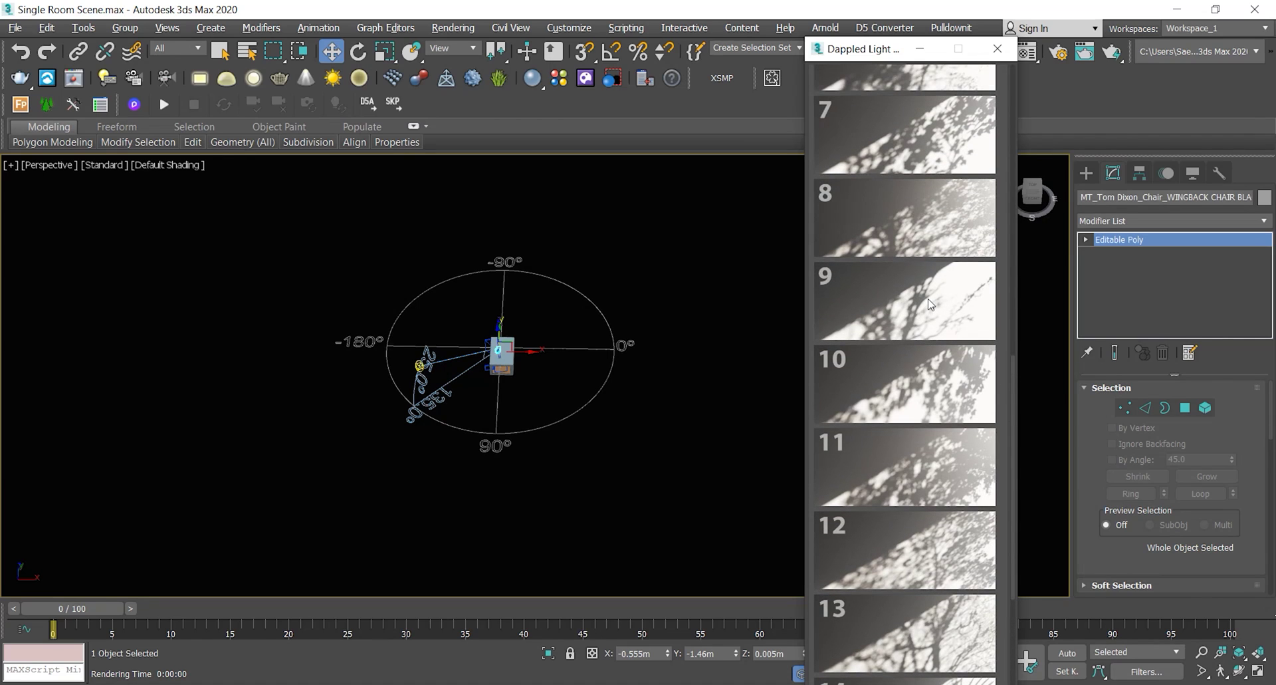
{"action": "scroll", "coordinate": [467, 365], "scroll_direction": "up", "scroll_amount": 5}
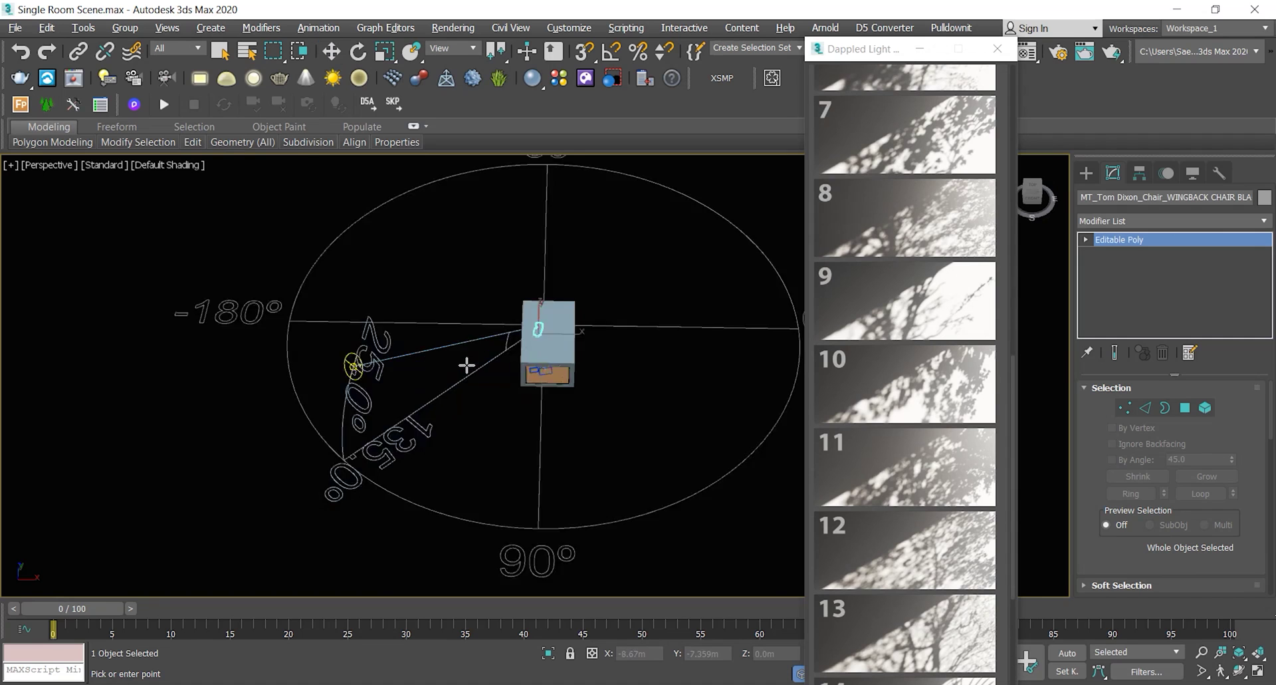
{"action": "left_click", "coordinate": [513, 365]}
{"action": "middle_click_drag", "start_coordinate": [505, 347], "coordinate": [557, 453], "text": "alt"}
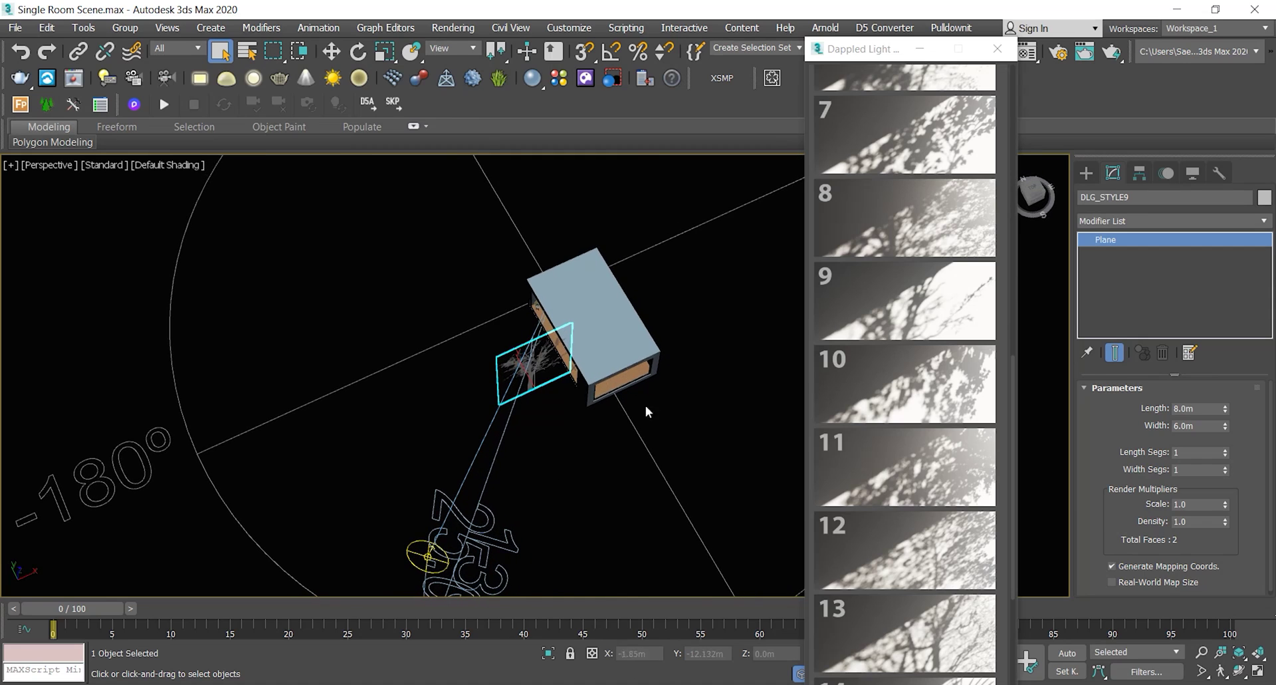
Open the generator's Transform settings for the placed plane and rotate it to an angle of 90, keeping the scale ratio at 1.0.
{"action": "left_click_drag", "start_coordinate": [1012, 401], "coordinate": [1011, 100]}
{"action": "left_click", "coordinate": [967, 155]}
{"action": "left_click_drag", "start_coordinate": [637, 273], "coordinate": [753, 120]}
{"action": "left_click_drag", "start_coordinate": [664, 202], "coordinate": [668, 237]}
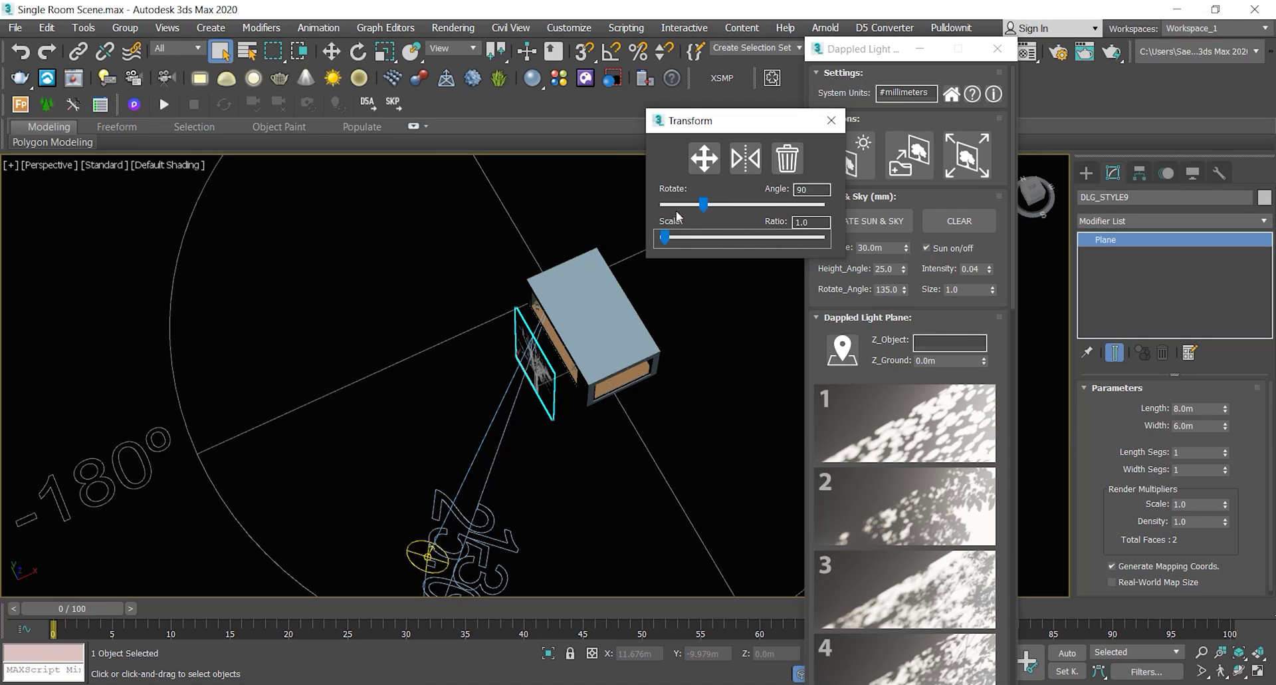
Lower the dappled light plane in front of the window to a Z position of about -2.4 m.
{"action": "middle_click_drag", "start_coordinate": [608, 445], "coordinate": [607, 306], "text": "alt"}
{"action": "key", "text": "w"}
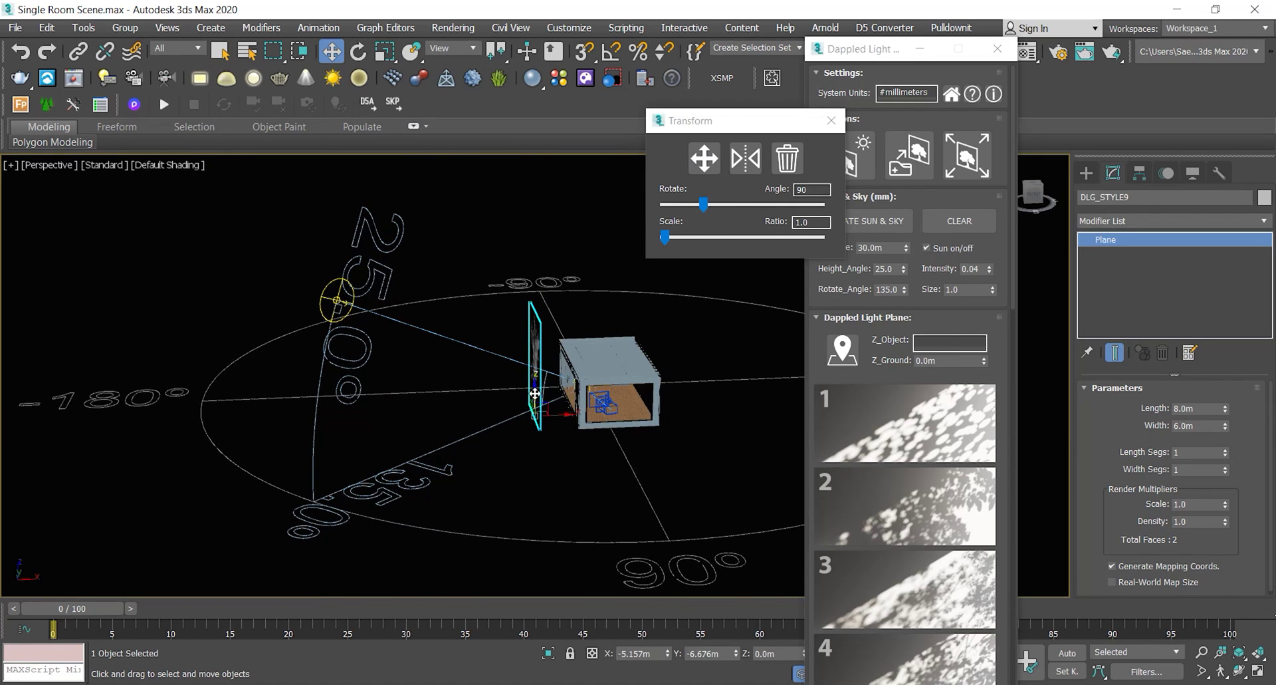
{"action": "left_click_drag", "start_coordinate": [537, 391], "coordinate": [538, 410]}
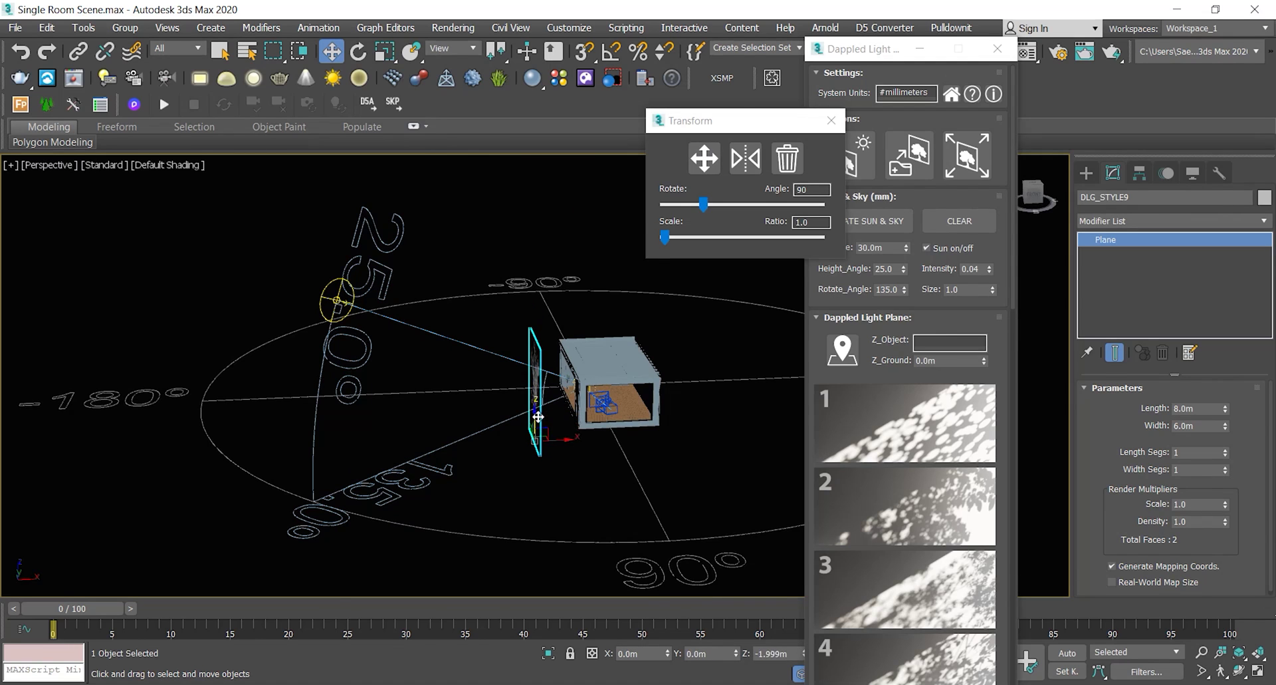
{"action": "mouse_move", "coordinate": [468, 405]}
{"action": "middle_mouse_down", "text": "alt"}
{"action": "mouse_move", "coordinate": [545, 421]}
{"action": "mouse_move", "coordinate": [480, 415]}
{"action": "middle_mouse_up", "text": "alt"}
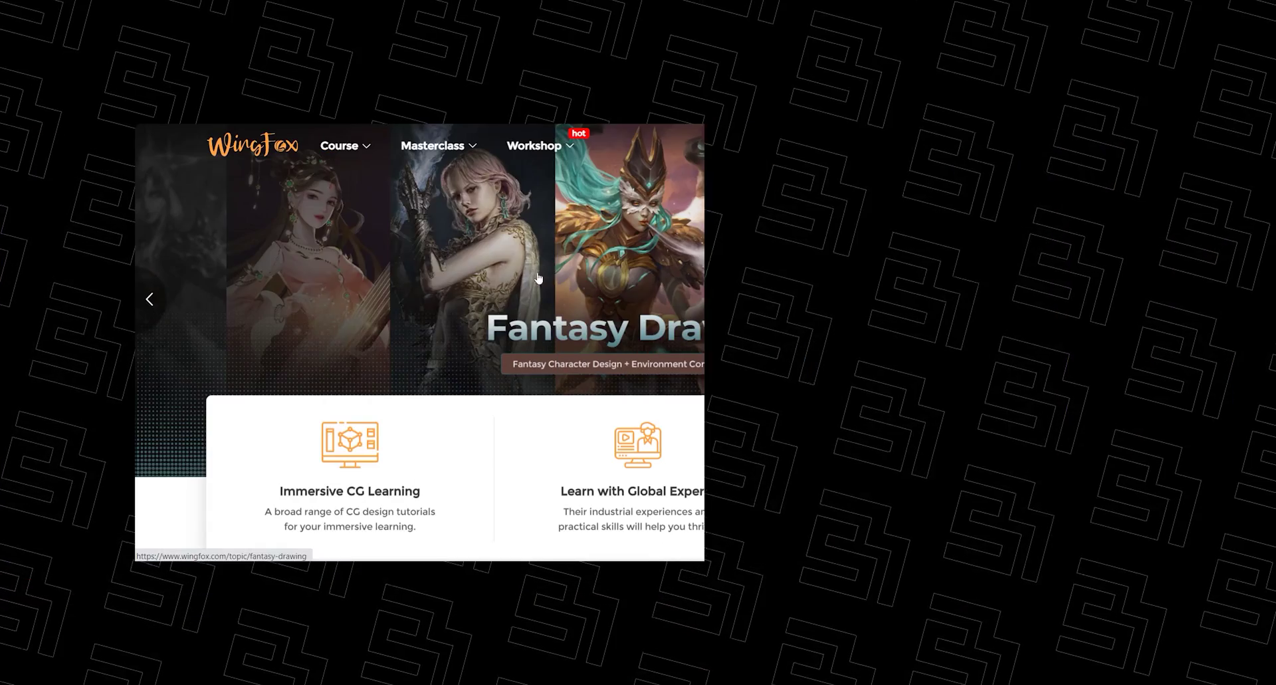
Switch to the WingFox website and browse its Environment Design courses.
{"action": "mouse_move", "coordinate": [367, 149]}
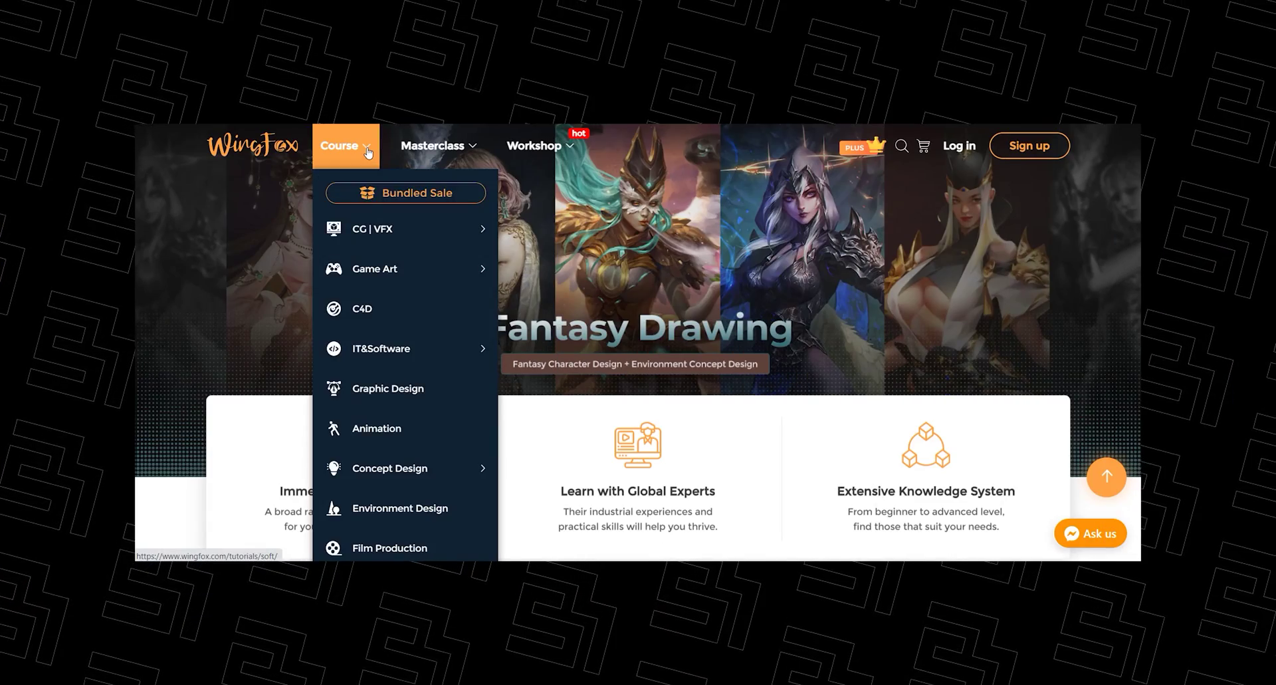
{"action": "left_click", "coordinate": [379, 505]}
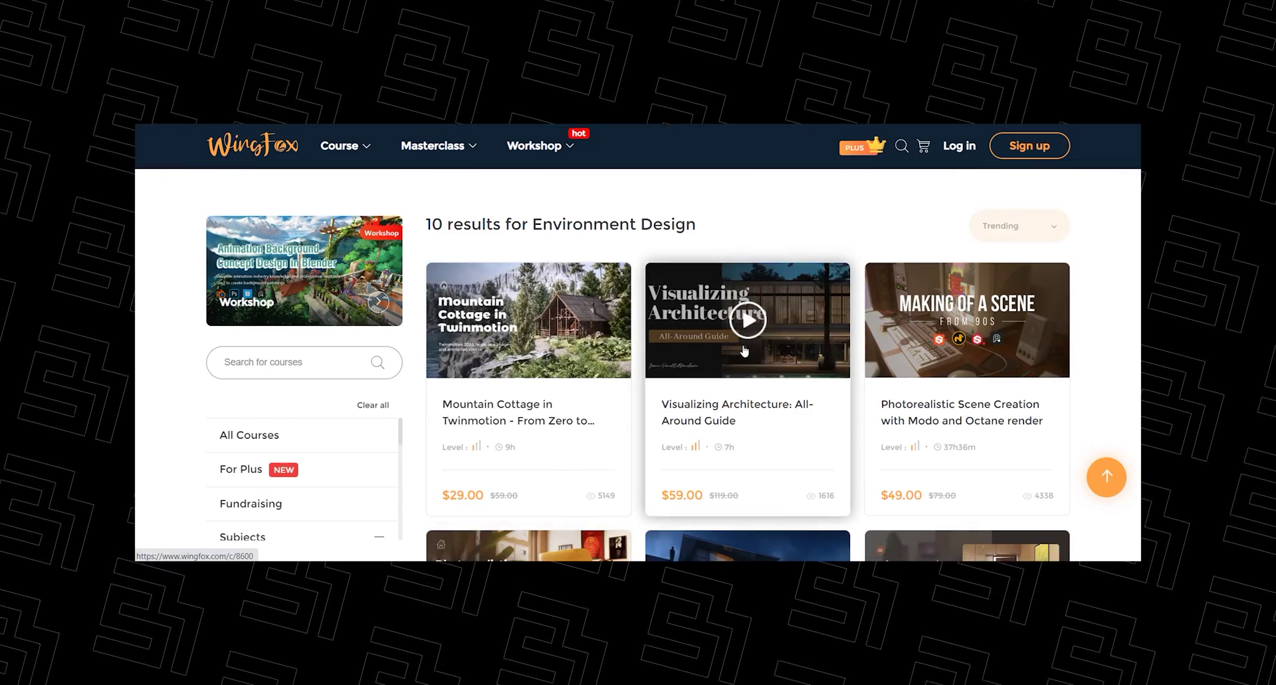
{"action": "scroll", "coordinate": [784, 350], "scroll_direction": "down", "scroll_amount": 7}
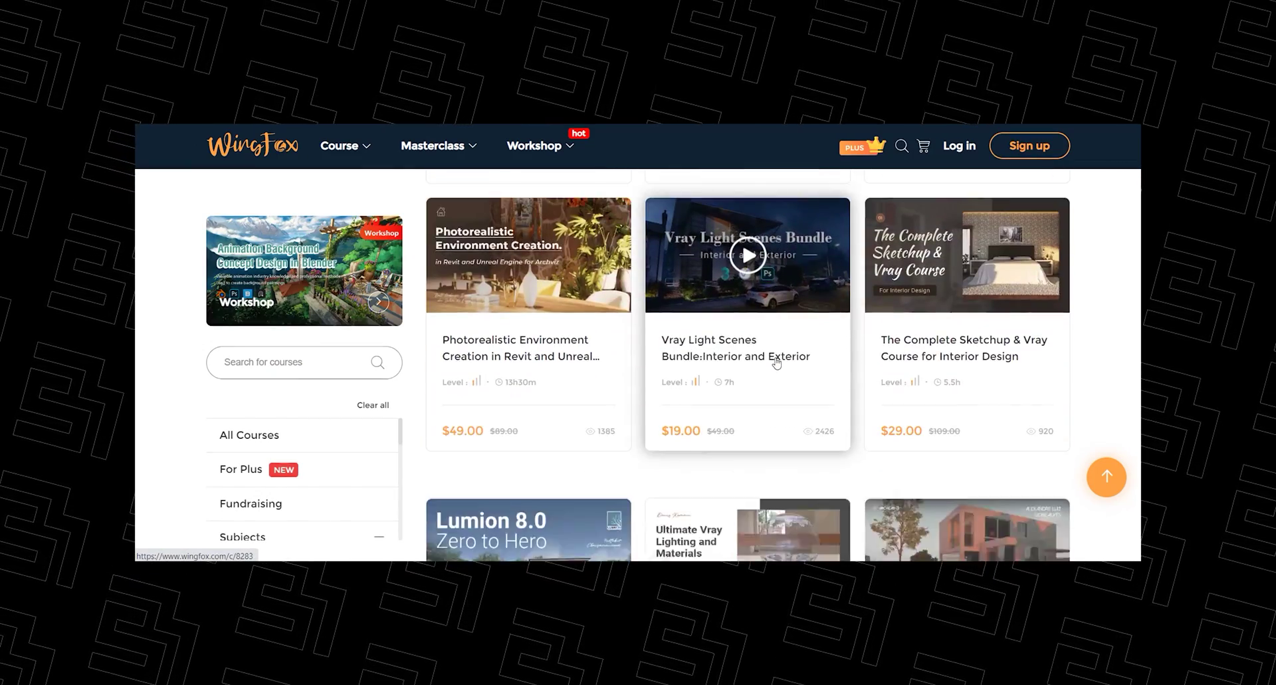
{"action": "scroll", "coordinate": [775, 362], "scroll_direction": "down", "scroll_amount": 2}
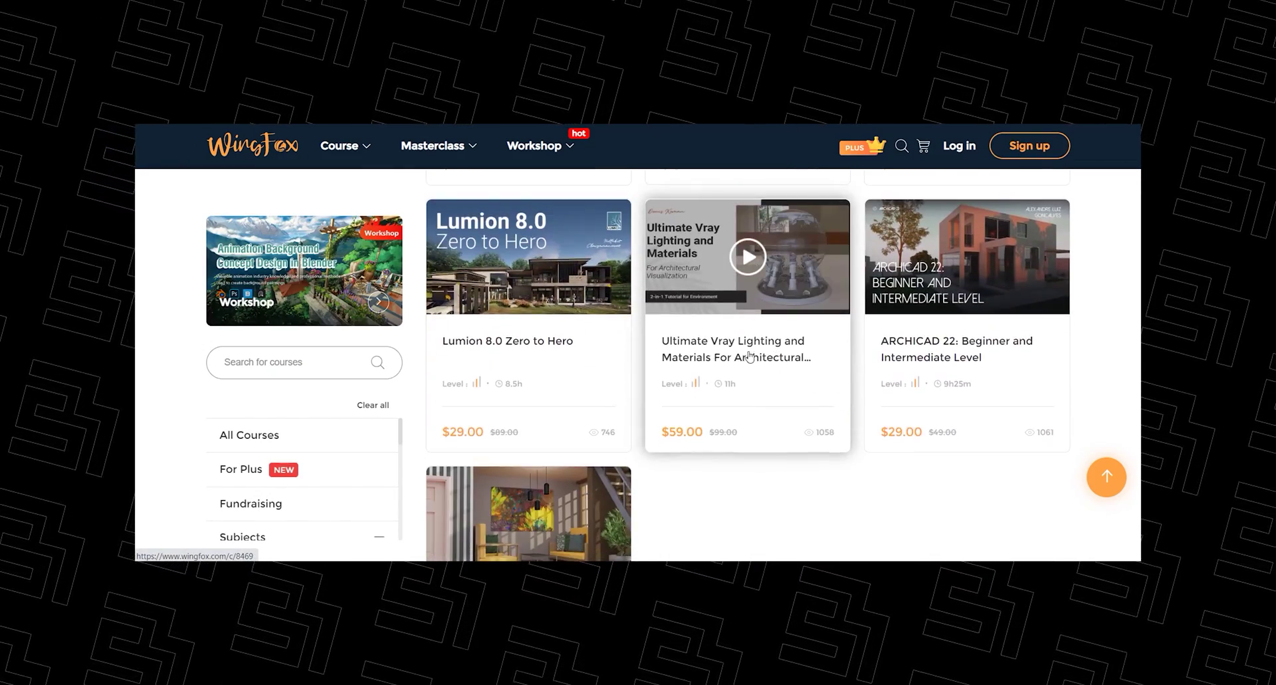
{"action": "scroll", "coordinate": [769, 362], "scroll_direction": "down", "scroll_amount": 2}
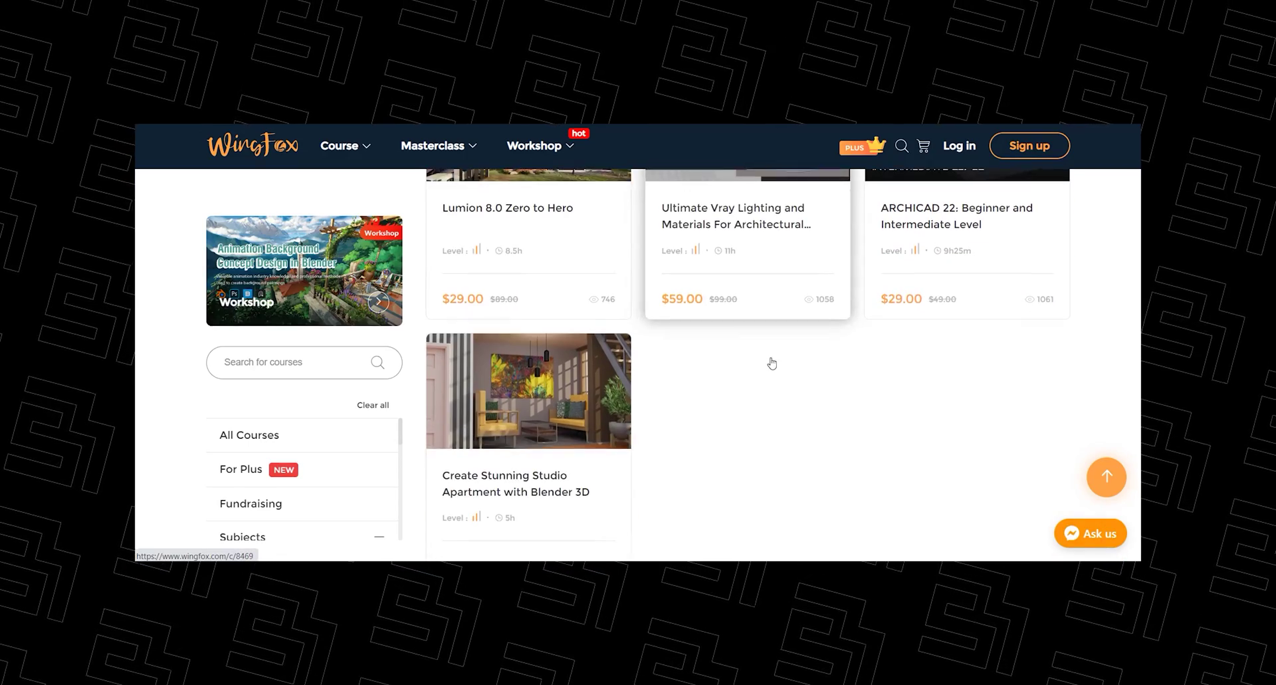
{"action": "scroll", "coordinate": [696, 387], "scroll_direction": "up", "scroll_amount": 11}
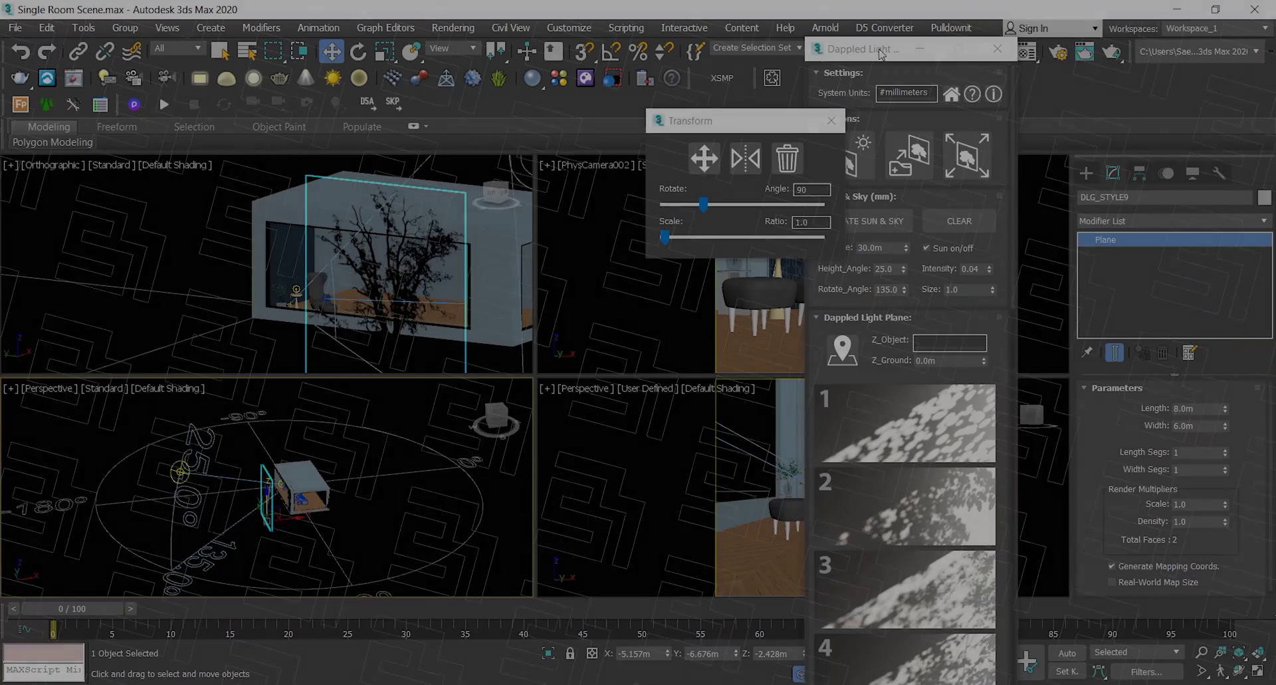
Return to 3ds Max, clear the generator's windows off the viewports, and render the interior perspective view of the armchair with V-Ray.
{"action": "left_click_drag", "start_coordinate": [897, 37], "coordinate": [1129, 37]}
{"action": "left_click_drag", "start_coordinate": [773, 122], "coordinate": [973, 35]}
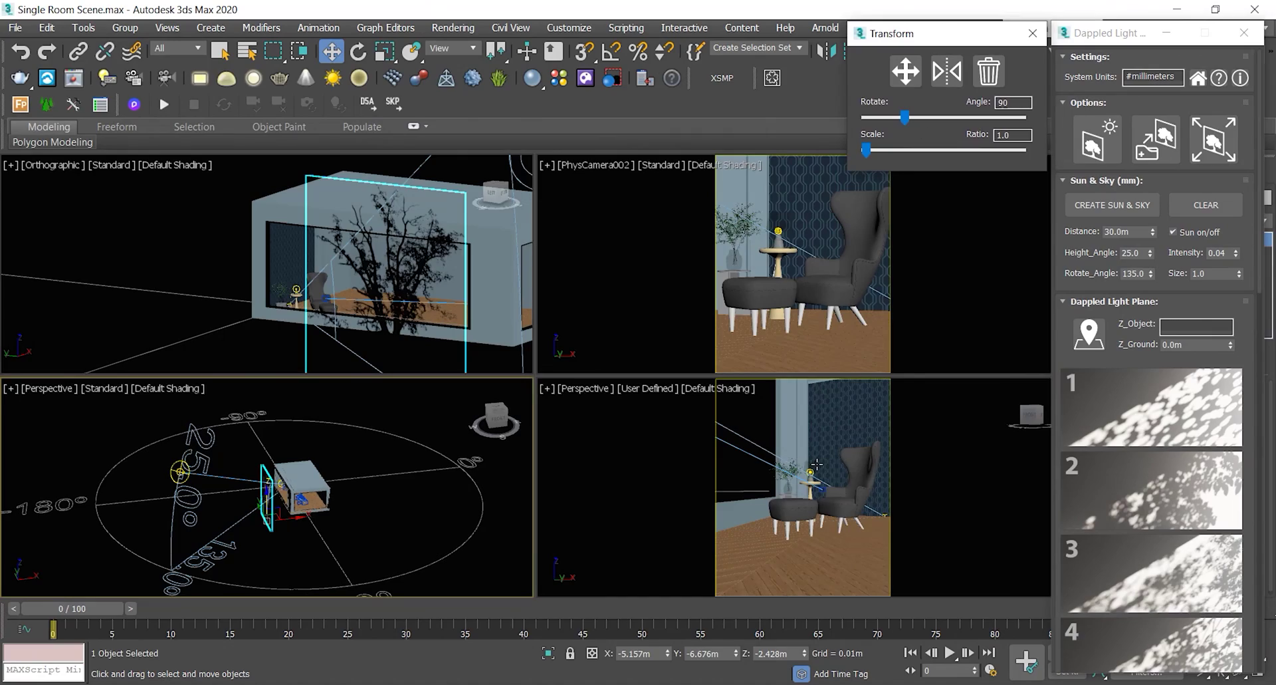
{"action": "left_click", "coordinate": [786, 464]}
{"action": "key", "text": "shift+q"}
{"action": "left_click_drag", "start_coordinate": [363, 42], "coordinate": [871, 68]}
{"action": "left_click_drag", "start_coordinate": [750, 70], "coordinate": [779, 177]}
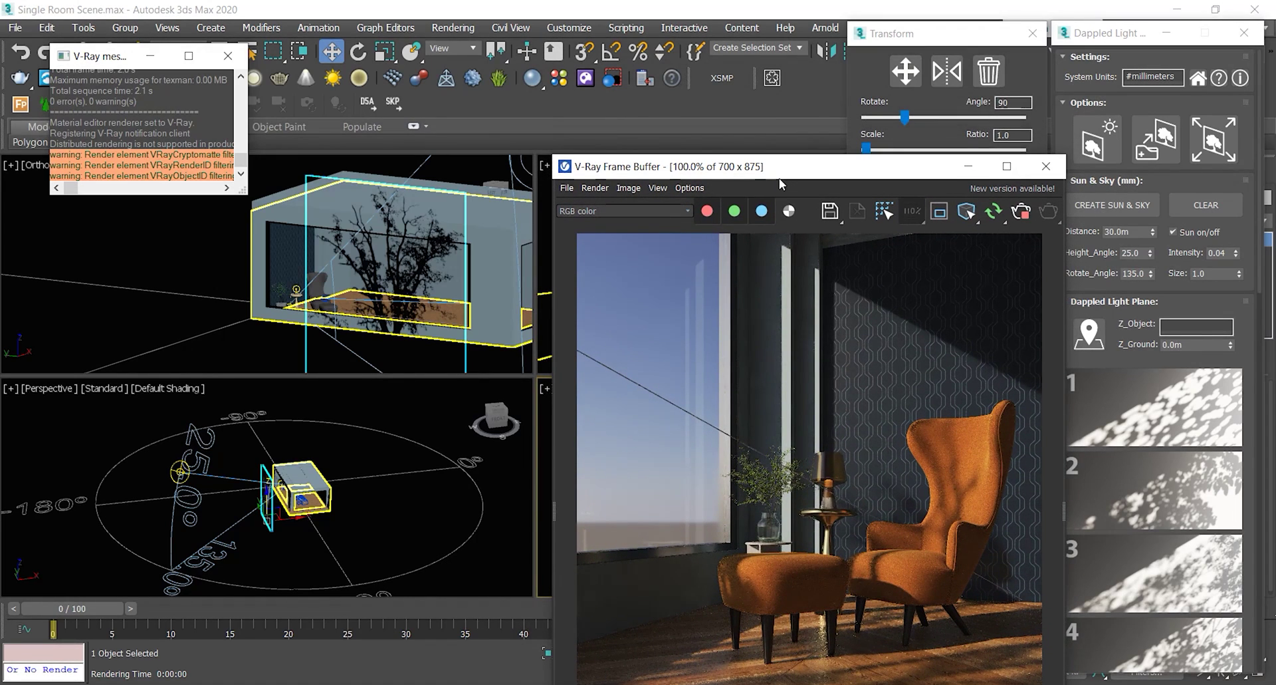
Close the V-Ray messages window and arrange the Transform window and frame buffer so the plane's viewports stay accessible.
{"action": "left_click", "coordinate": [226, 57]}
{"action": "left_click_drag", "start_coordinate": [917, 35], "coordinate": [90, 35]}
{"action": "left_click_drag", "start_coordinate": [747, 167], "coordinate": [728, 38]}
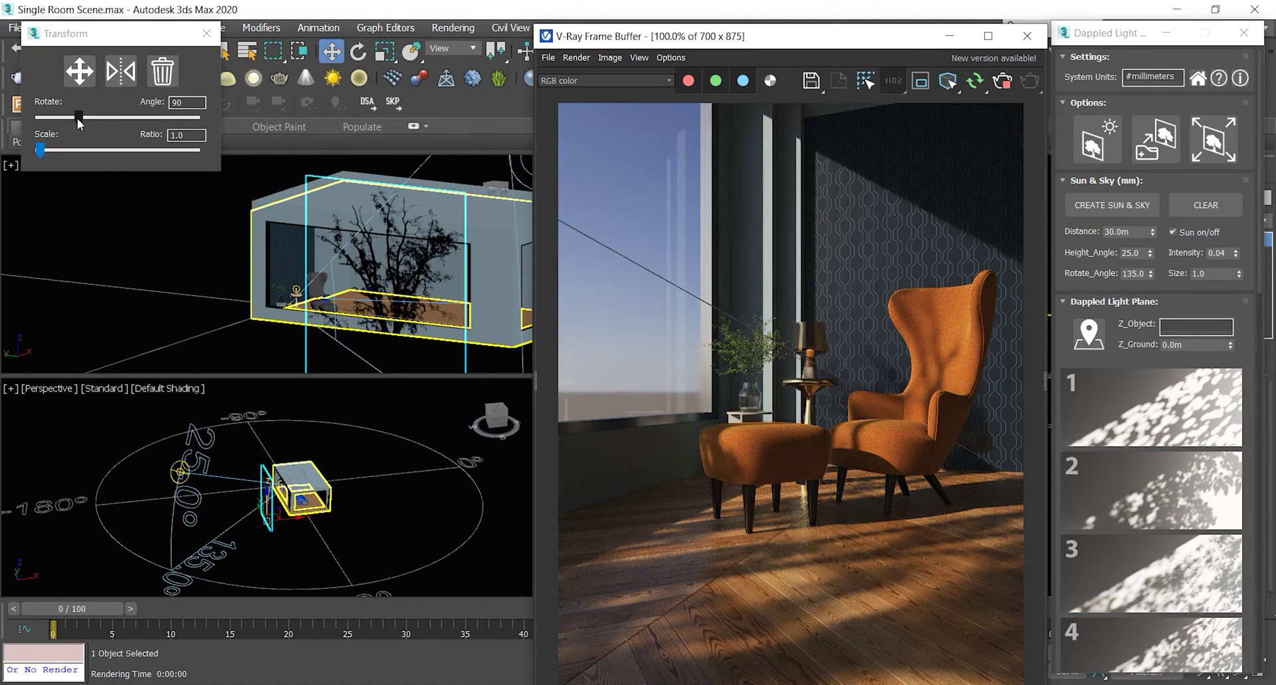
Set the View to Render to Quad 4 - PhysCamera002 in the render setup and lock it.
{"action": "left_click", "coordinate": [260, 530]}
{"action": "left_click_drag", "start_coordinate": [756, 40], "coordinate": [580, 43]}
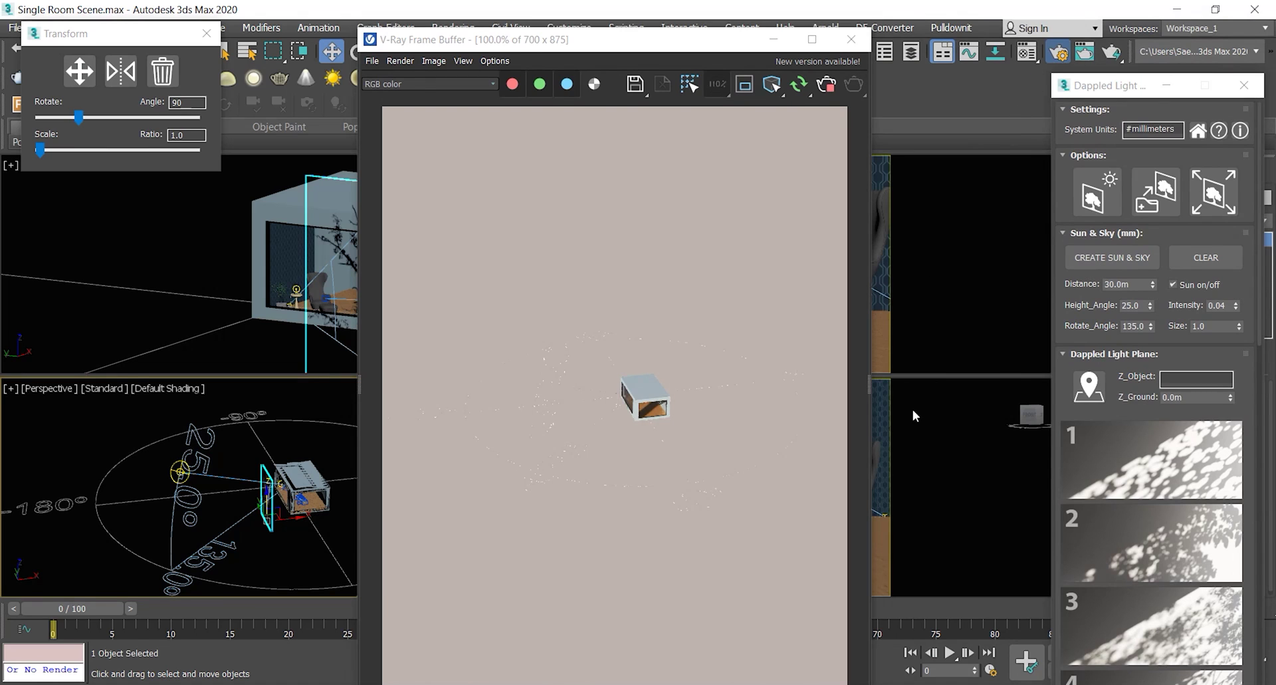
{"action": "key", "text": "F10"}
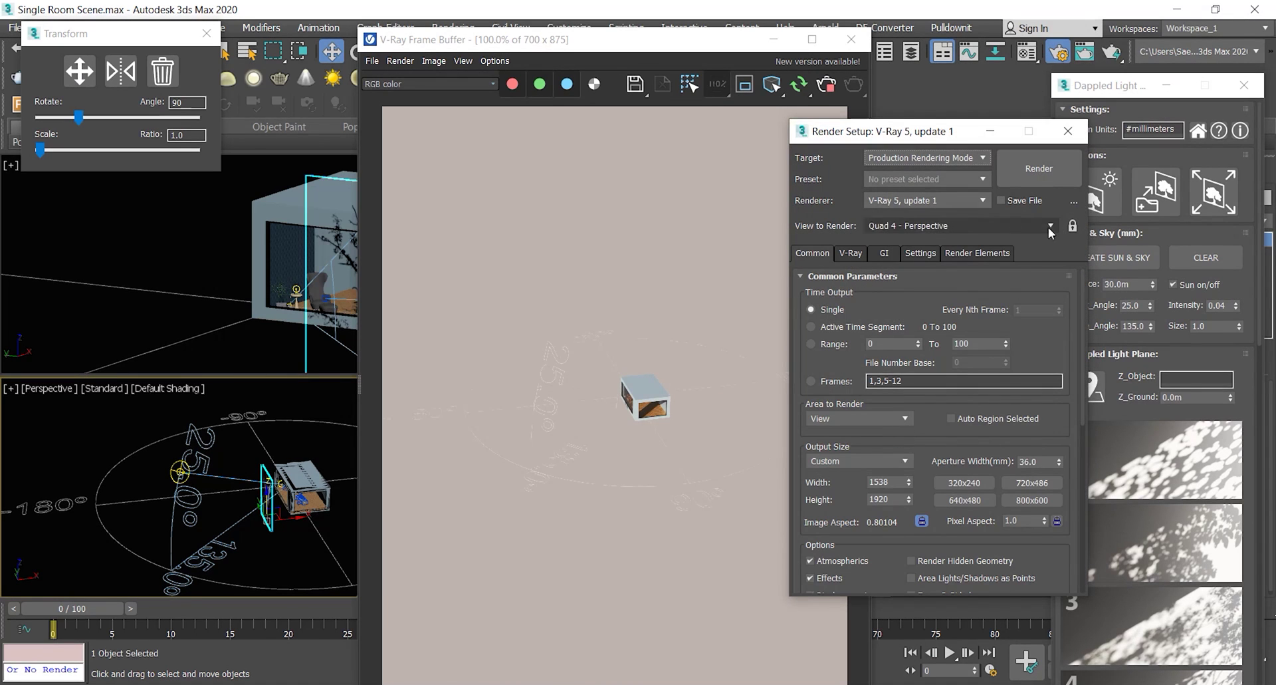
{"action": "left_click_drag", "start_coordinate": [598, 39], "coordinate": [419, 46]}
{"action": "left_click", "coordinate": [738, 299]}
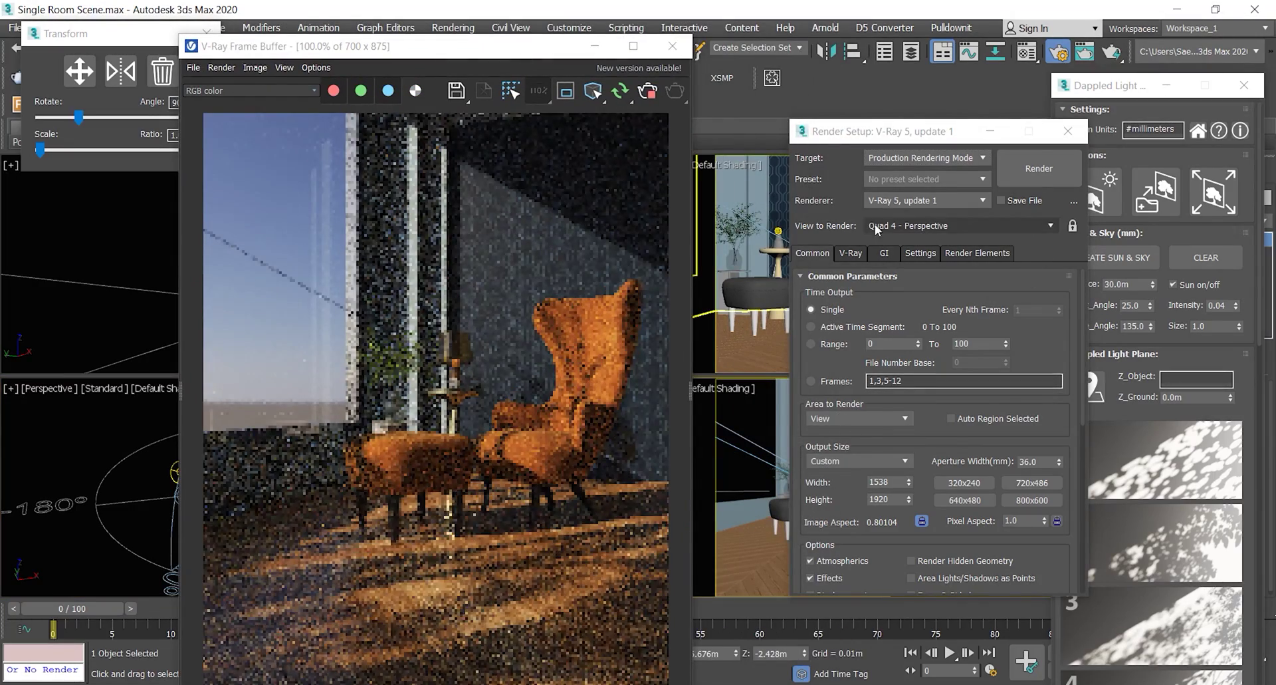
{"action": "left_click", "coordinate": [1050, 229]}
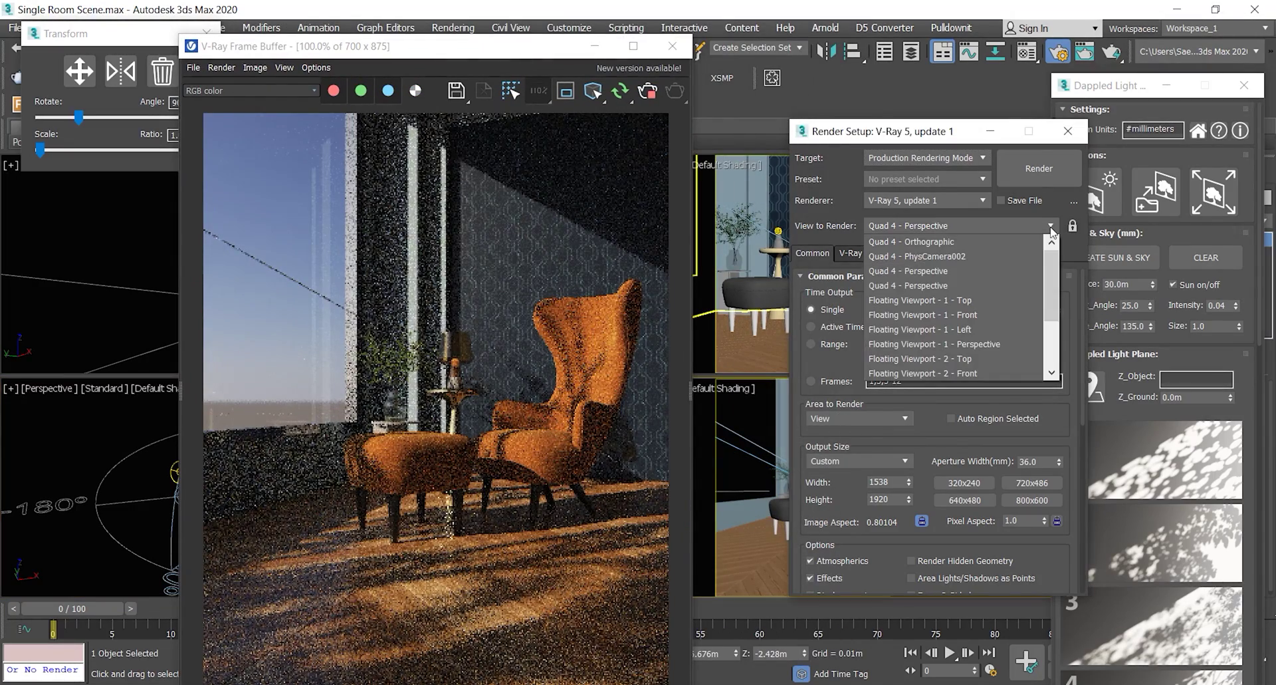
{"action": "left_click", "coordinate": [1004, 256]}
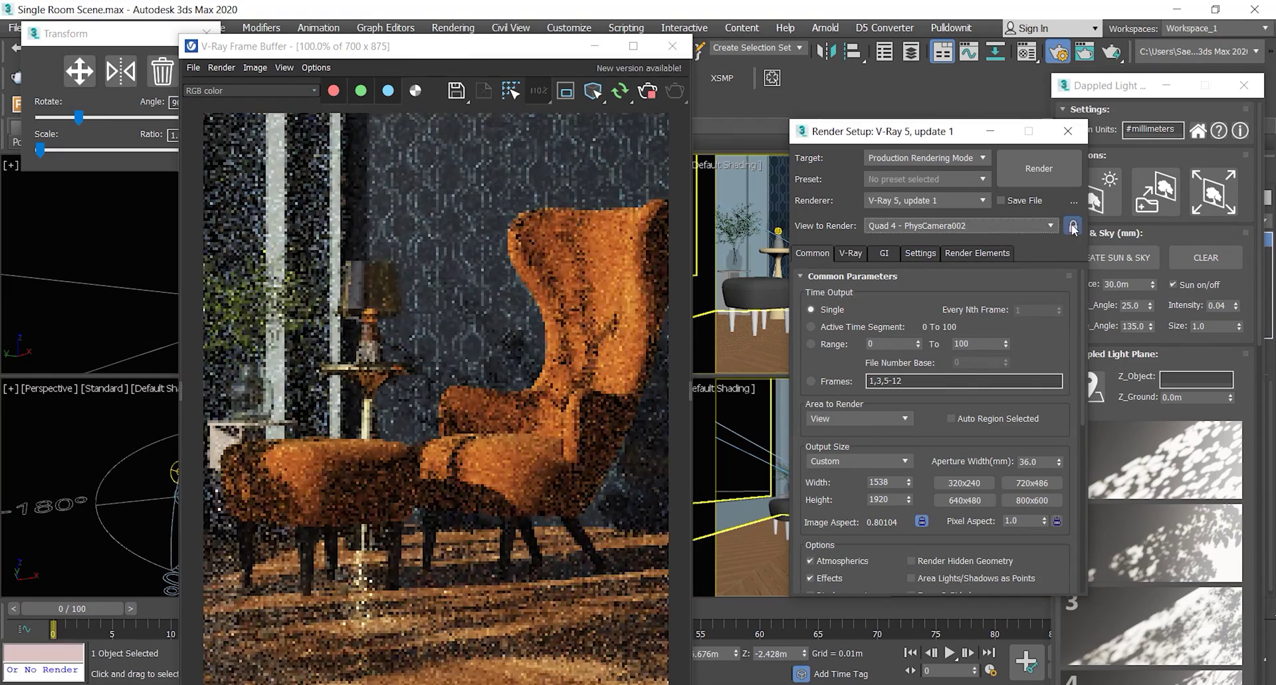
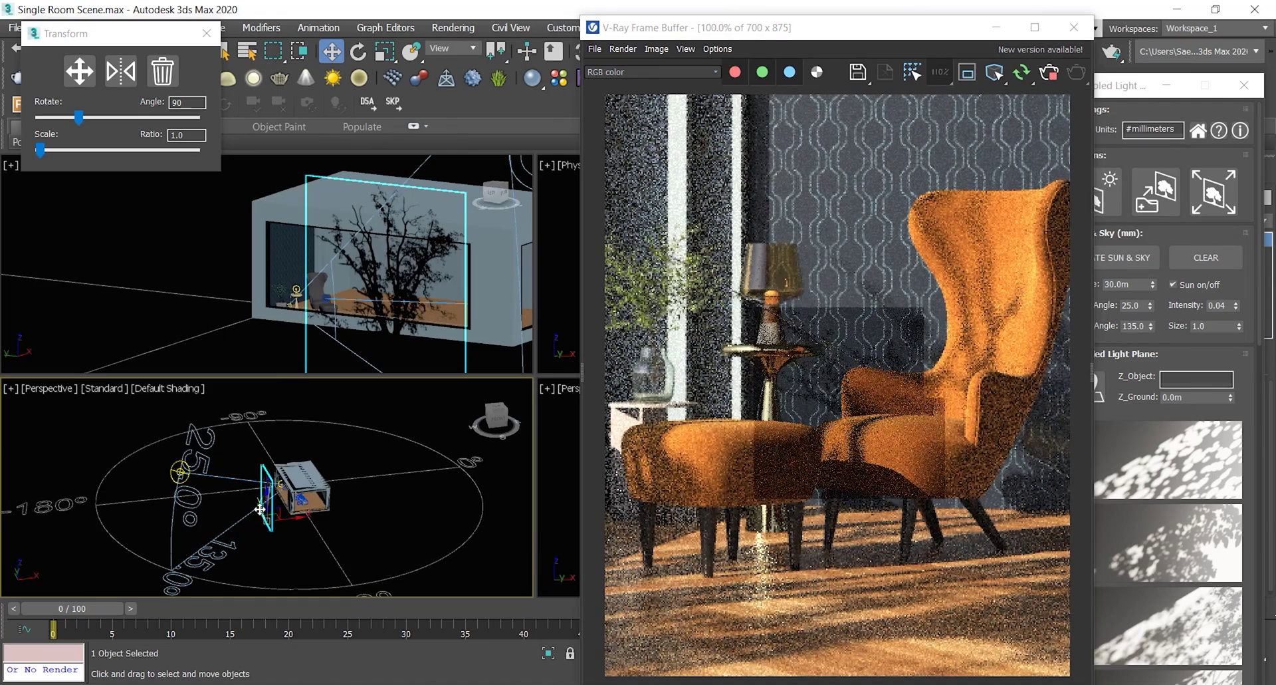
Shift the dappled light plane along the window toward the armchair's end of the room, checking the shadows in the live render.
{"action": "left_click_drag", "start_coordinate": [260, 507], "coordinate": [256, 508]}
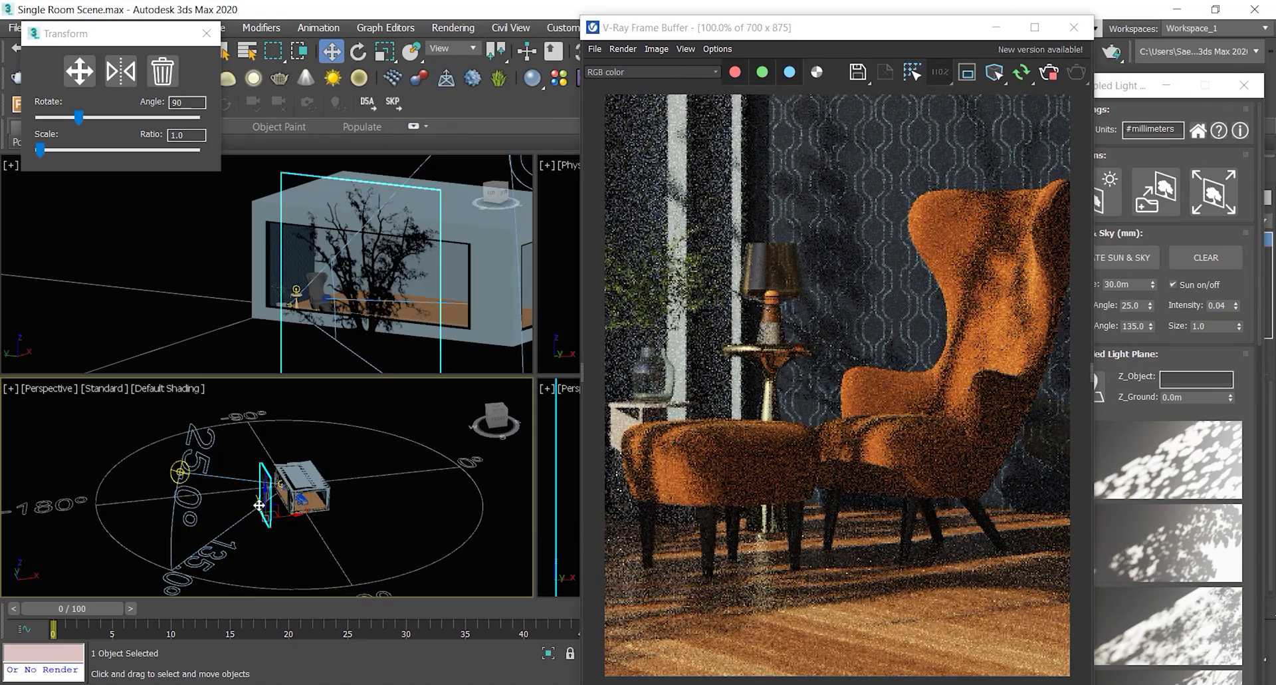
{"action": "left_click_drag", "start_coordinate": [259, 503], "coordinate": [255, 501]}
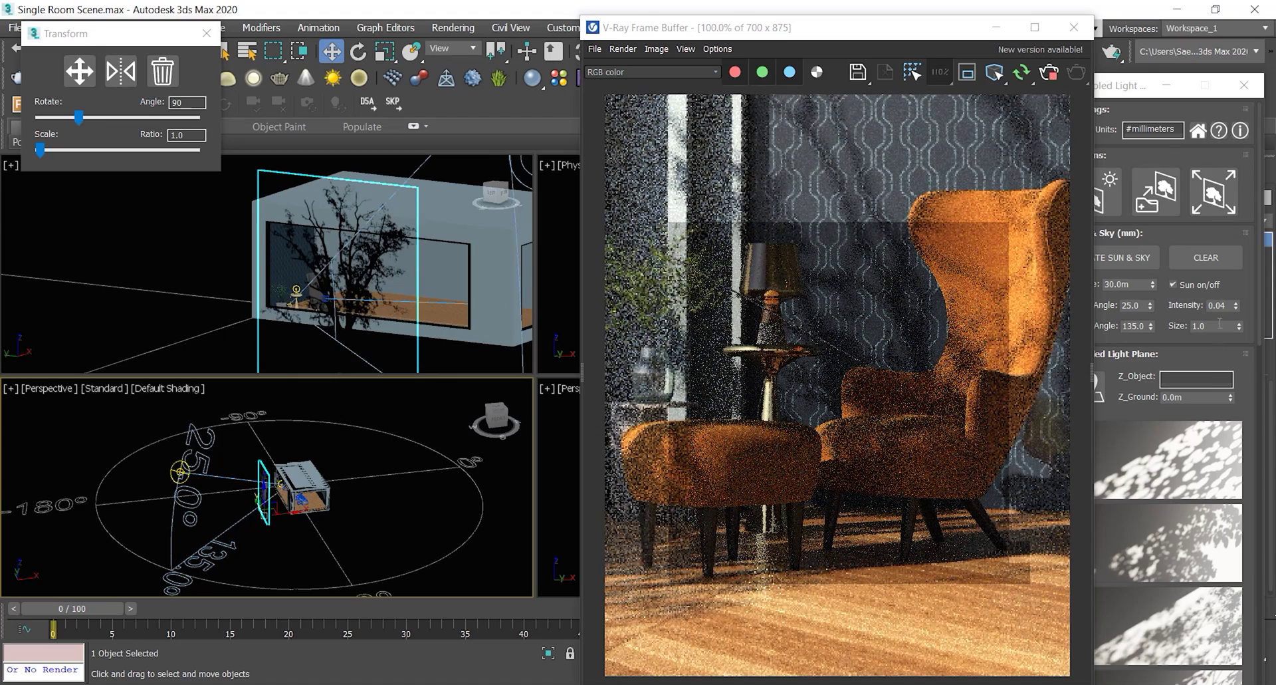
Set the sun's Height_Angle to 20 and check the shadows over the whole camera render.
{"action": "left_click", "coordinate": [1144, 306]}
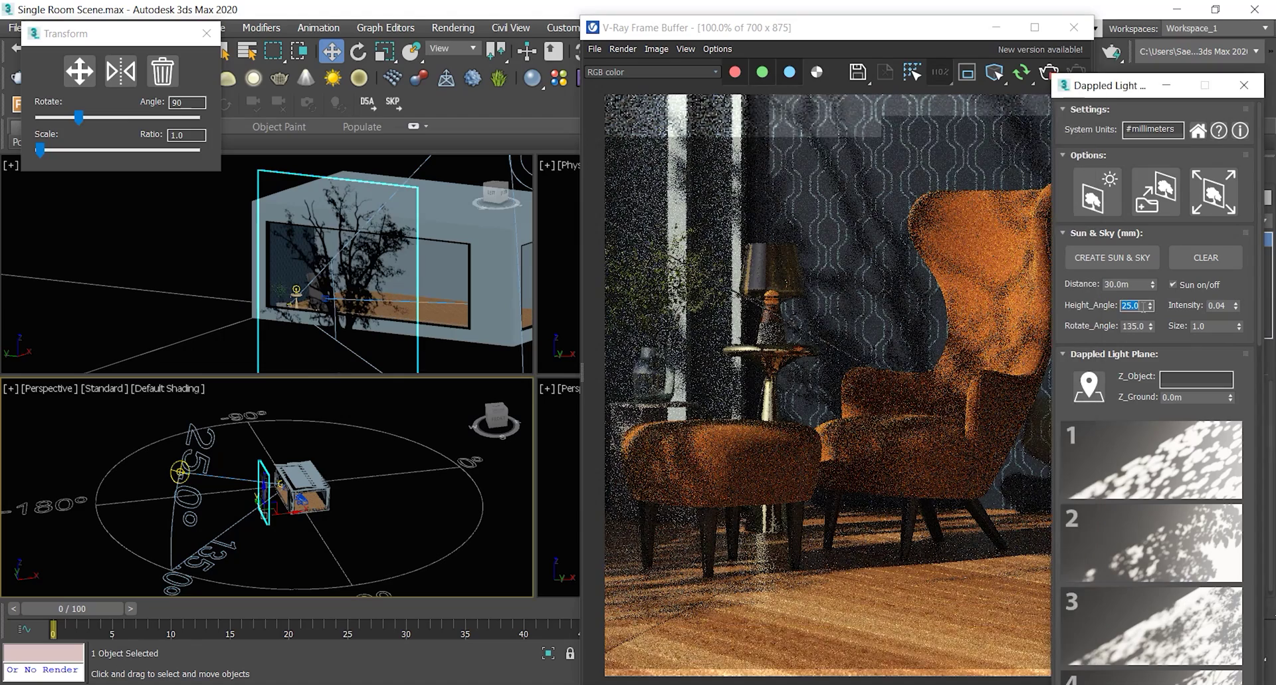
{"action": "type", "text": "20"}
{"action": "key", "text": "Return"}
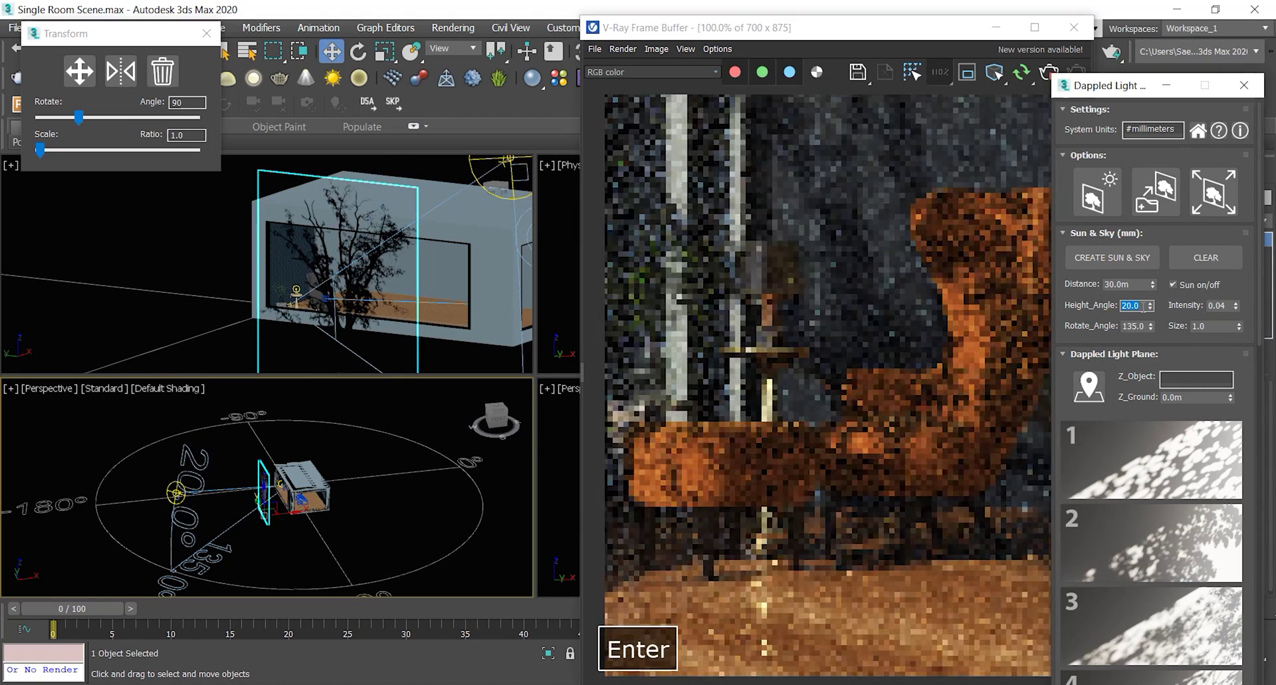
{"action": "scroll", "coordinate": [816, 314], "scroll_direction": "down", "scroll_amount": 2}
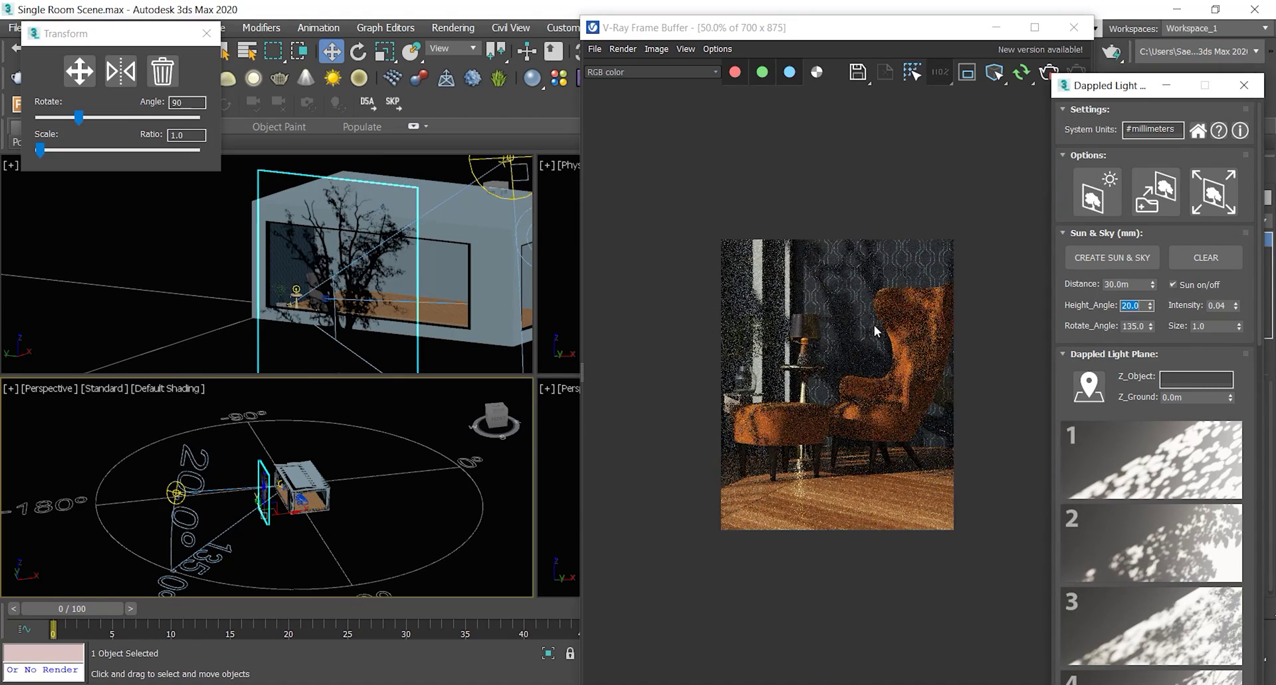
{"action": "scroll", "coordinate": [801, 389], "scroll_direction": "up", "scroll_amount": 2}
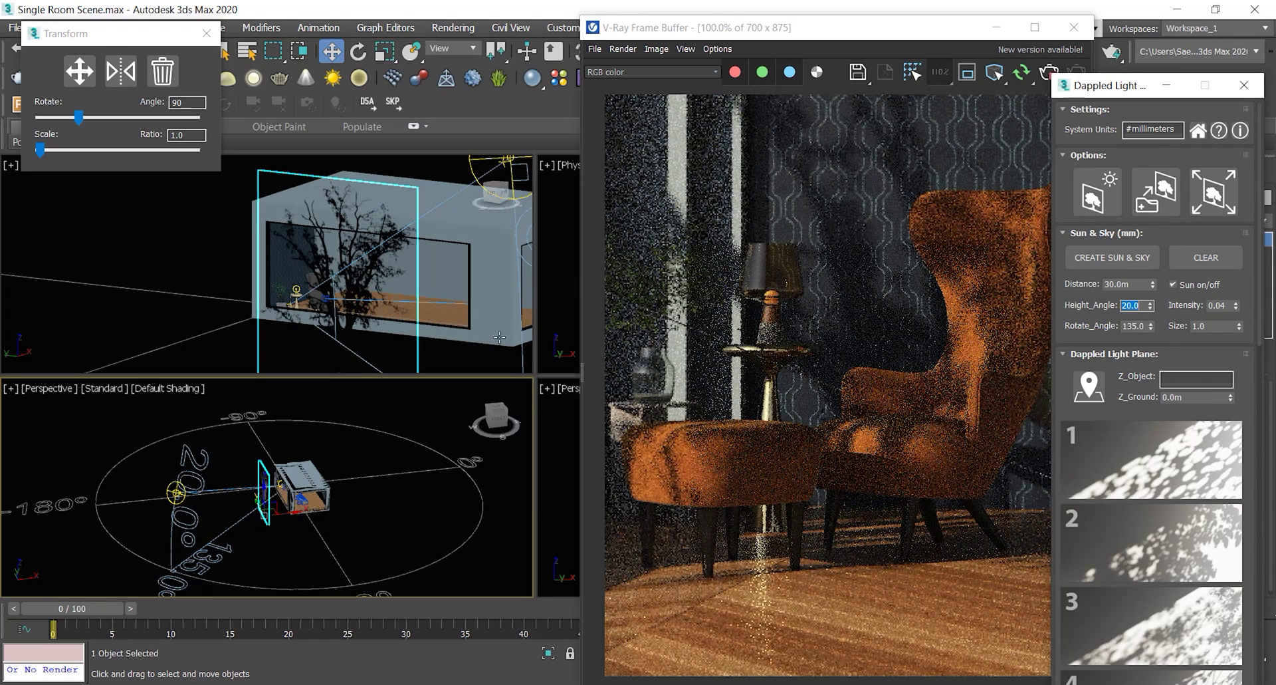
Try scaling the dappled light plane to a ratio of 2.7028, compare the shadows, and return the ratio to 1.0.
{"action": "left_click_drag", "start_coordinate": [38, 149], "coordinate": [41, 150]}
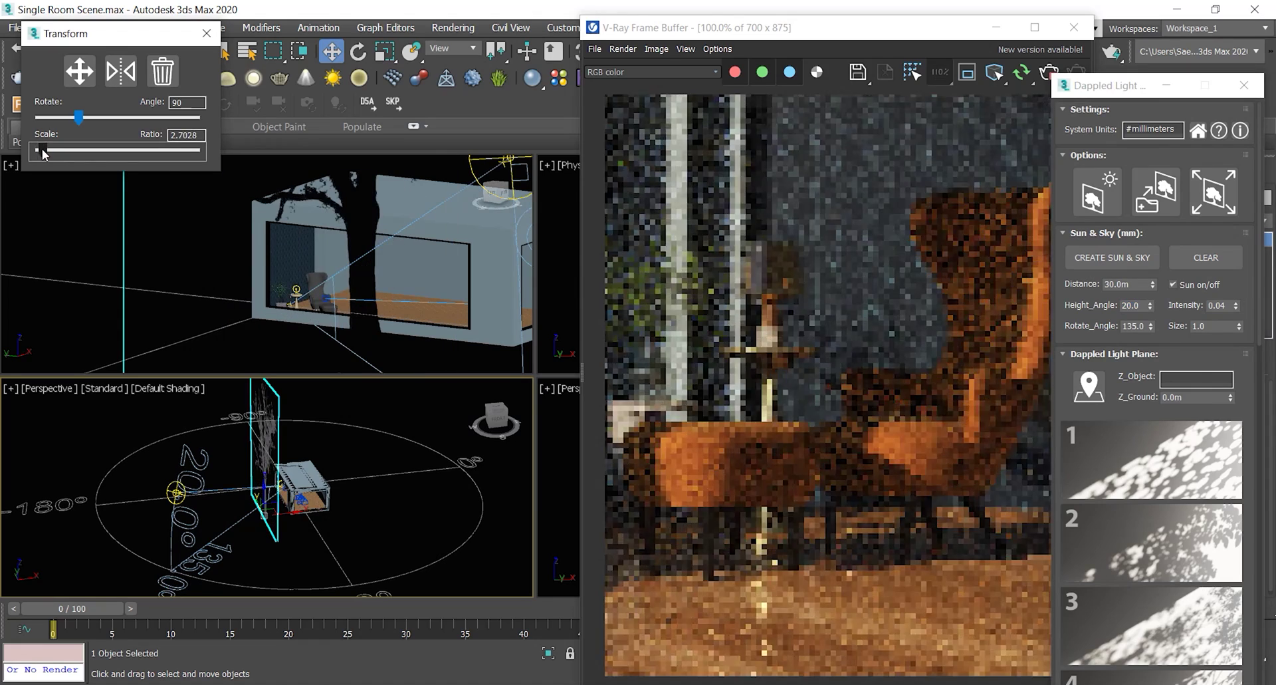
{"action": "scroll", "coordinate": [731, 332], "scroll_direction": "down", "scroll_amount": 2}
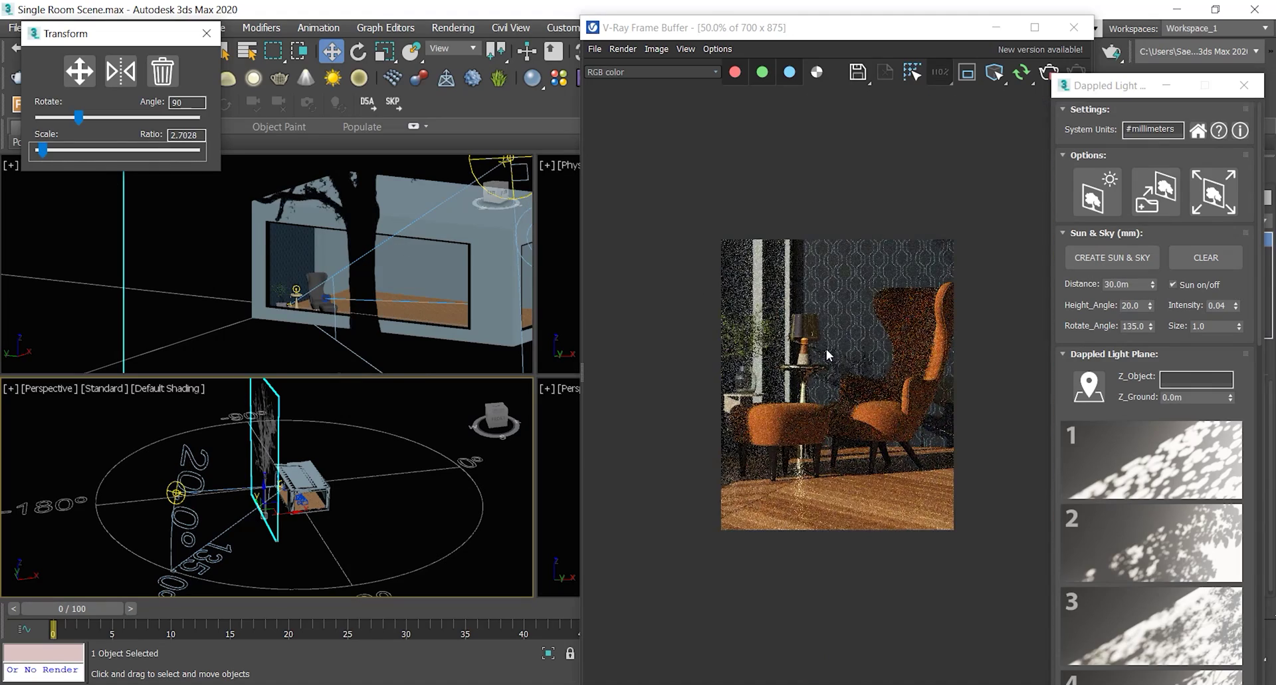
{"action": "scroll", "coordinate": [827, 349], "scroll_direction": "up", "scroll_amount": 2}
{"action": "left_click", "coordinate": [38, 149]}
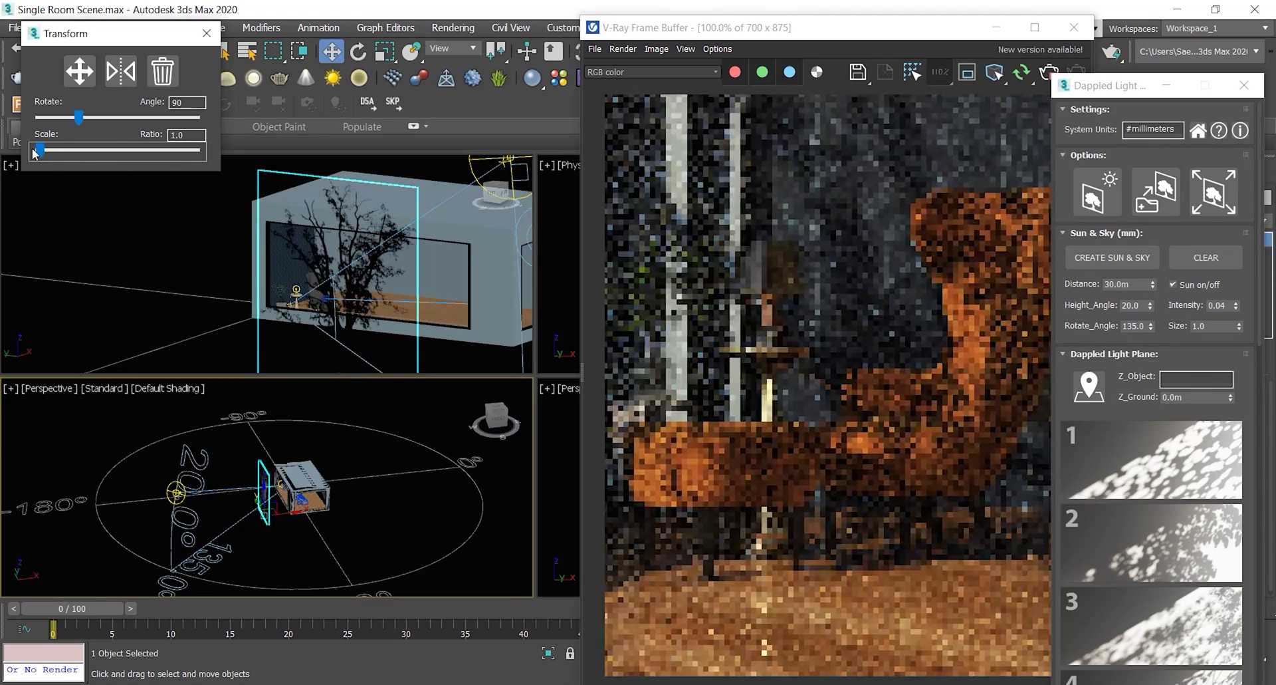
{"action": "scroll", "coordinate": [811, 409], "scroll_direction": "down", "scroll_amount": 2}
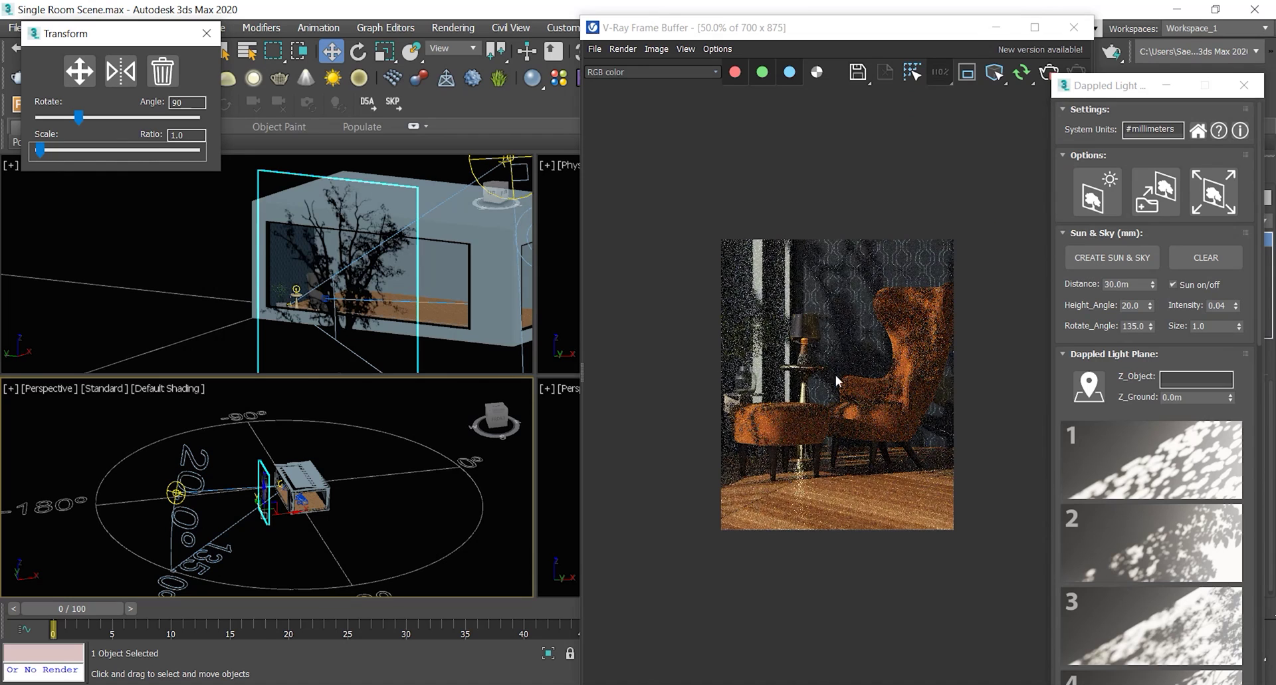
Shift the dappled light plane along the window away from the armchair's end, and set the sun's Size to 0.5.
{"action": "left_click", "coordinate": [80, 72]}
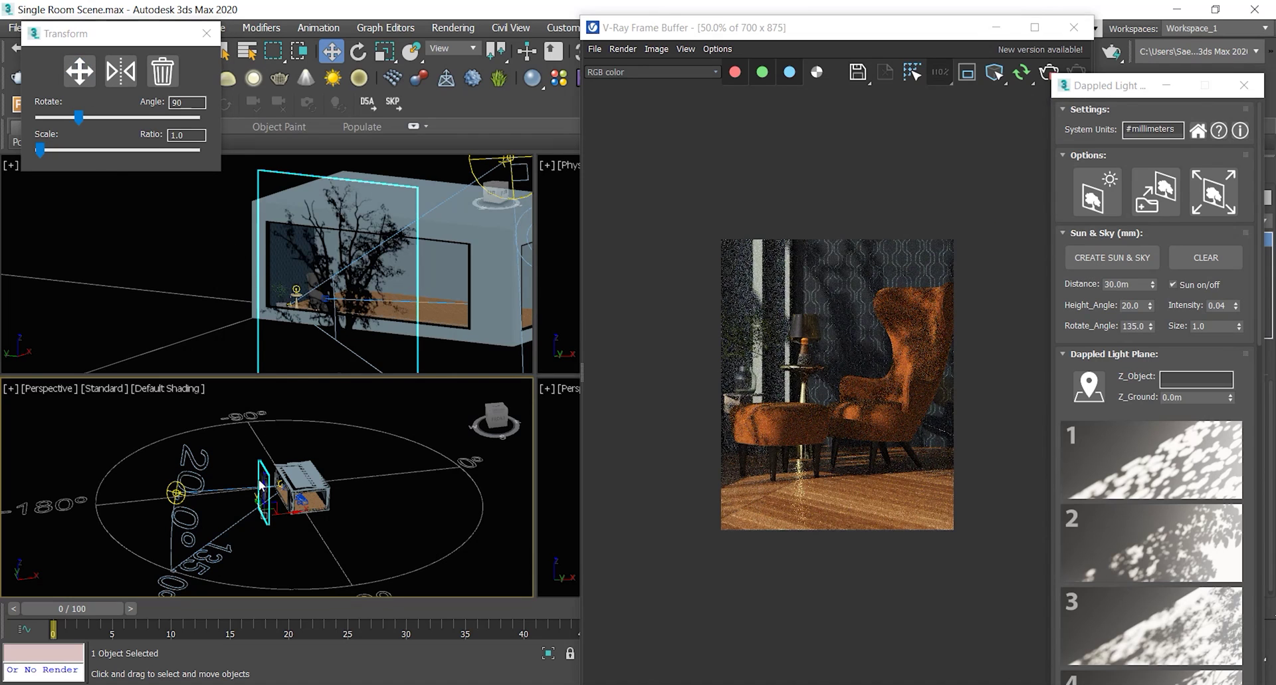
{"action": "left_click_drag", "start_coordinate": [263, 479], "coordinate": [267, 481]}
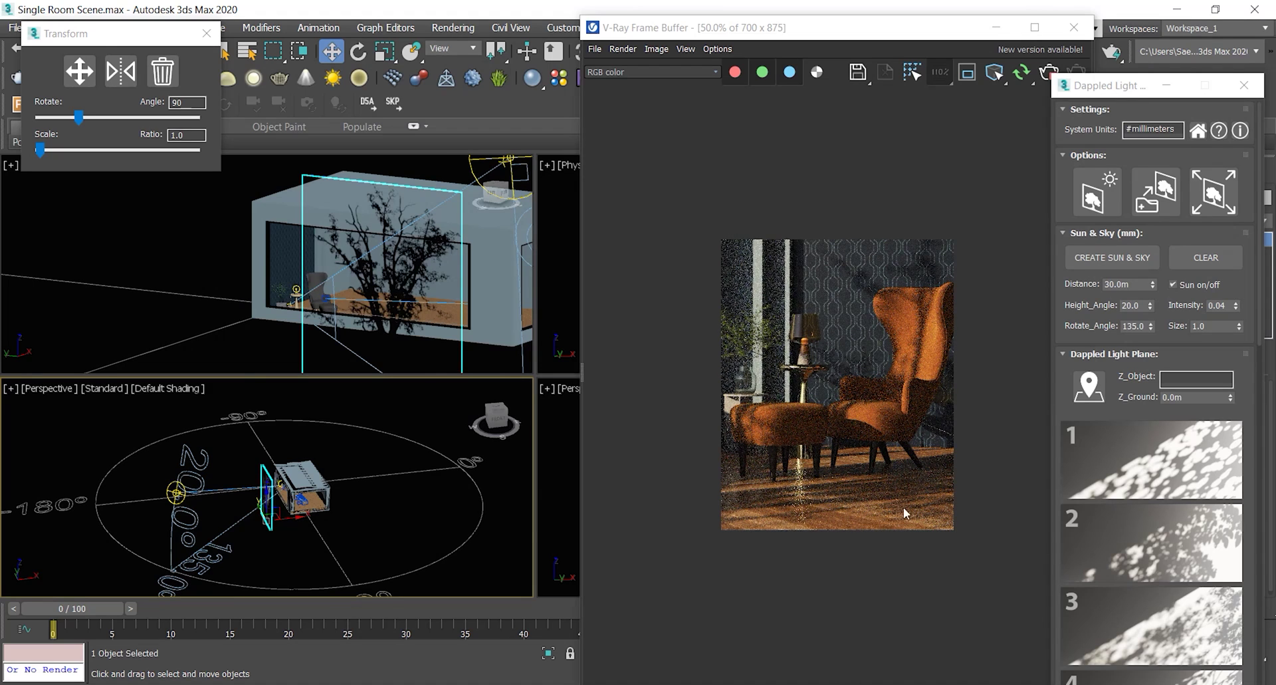
{"action": "double_click", "coordinate": [1207, 326]}
{"action": "type", "text": "0.5"}
{"action": "key", "text": "Return"}
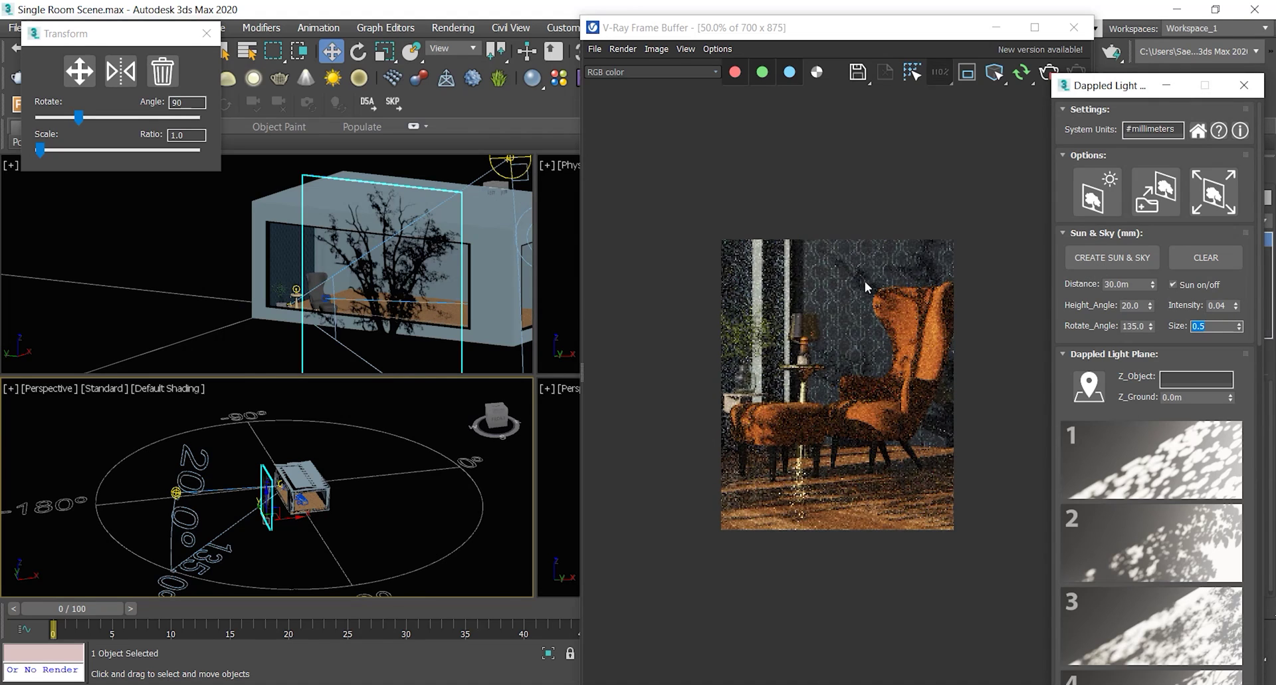
Try a sun Size of 0.2 and inspect the shadow edges on the armchair in the enlarged render.
{"action": "double_click", "coordinate": [879, 265]}
{"action": "type", "text": "0.2"}
{"action": "key", "text": "Return"}
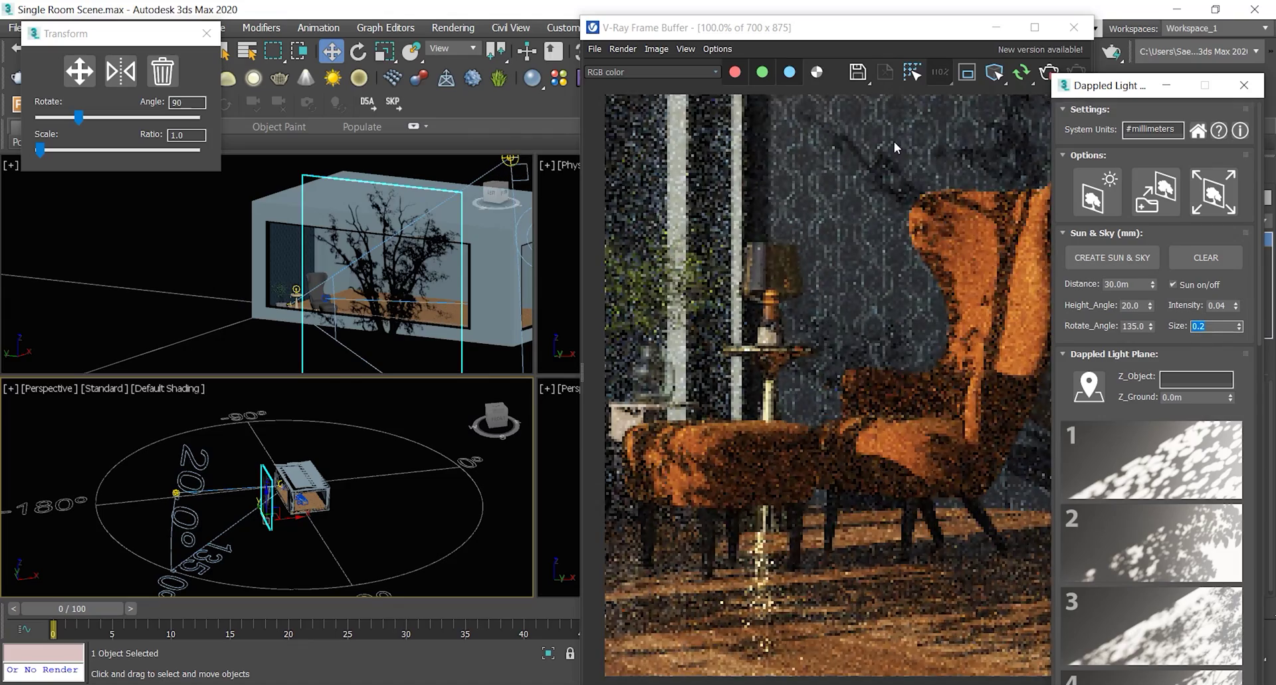
{"action": "scroll", "coordinate": [894, 141], "scroll_direction": "up", "scroll_amount": 1}
{"action": "scroll", "coordinate": [1010, 262], "scroll_direction": "down", "scroll_amount": 1}
{"action": "scroll", "coordinate": [1010, 262], "scroll_direction": "up", "scroll_amount": 1}
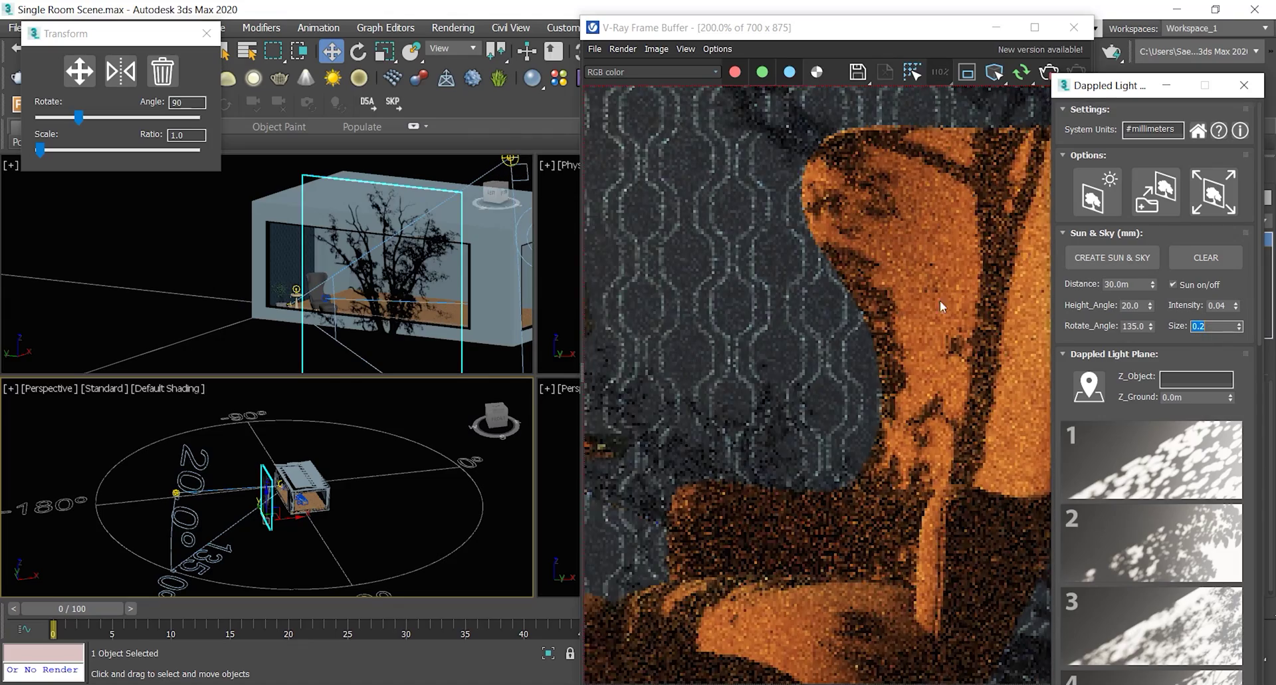
{"action": "middle_click_drag", "start_coordinate": [940, 300], "coordinate": [834, 311]}
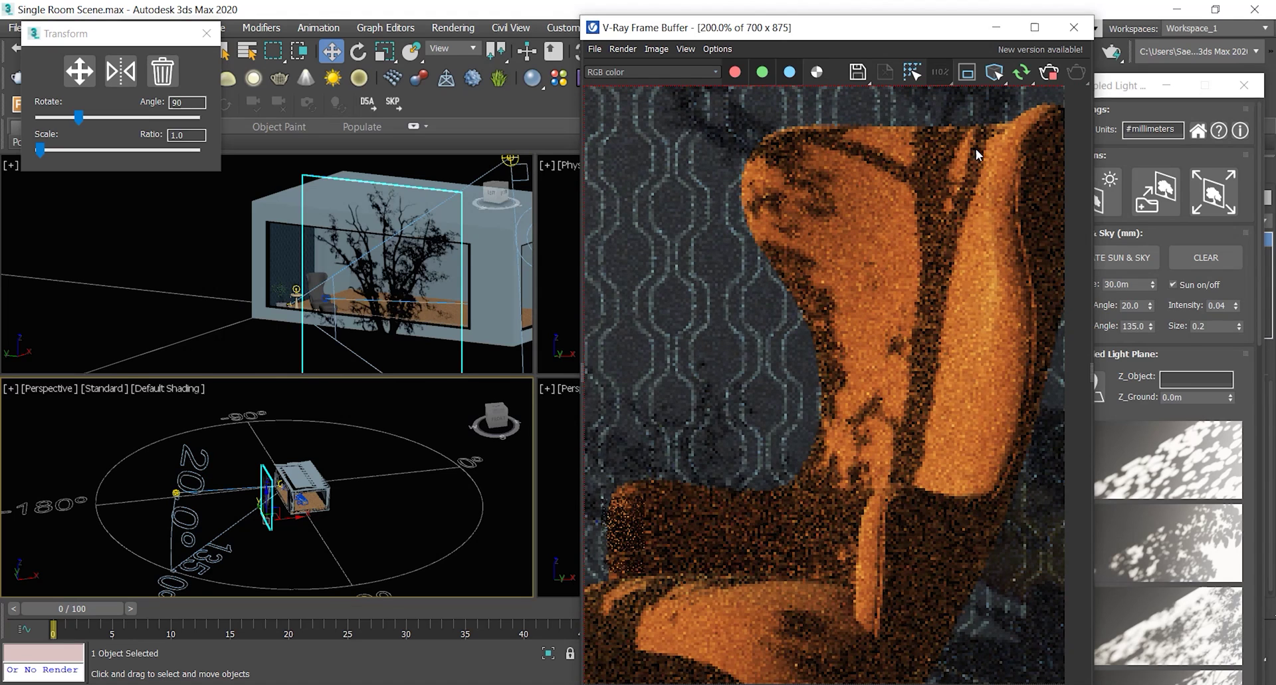
Try a sun Size of 0.05 and check the shadow sharpness across the armchair and wall.
{"action": "left_click", "coordinate": [1223, 336]}
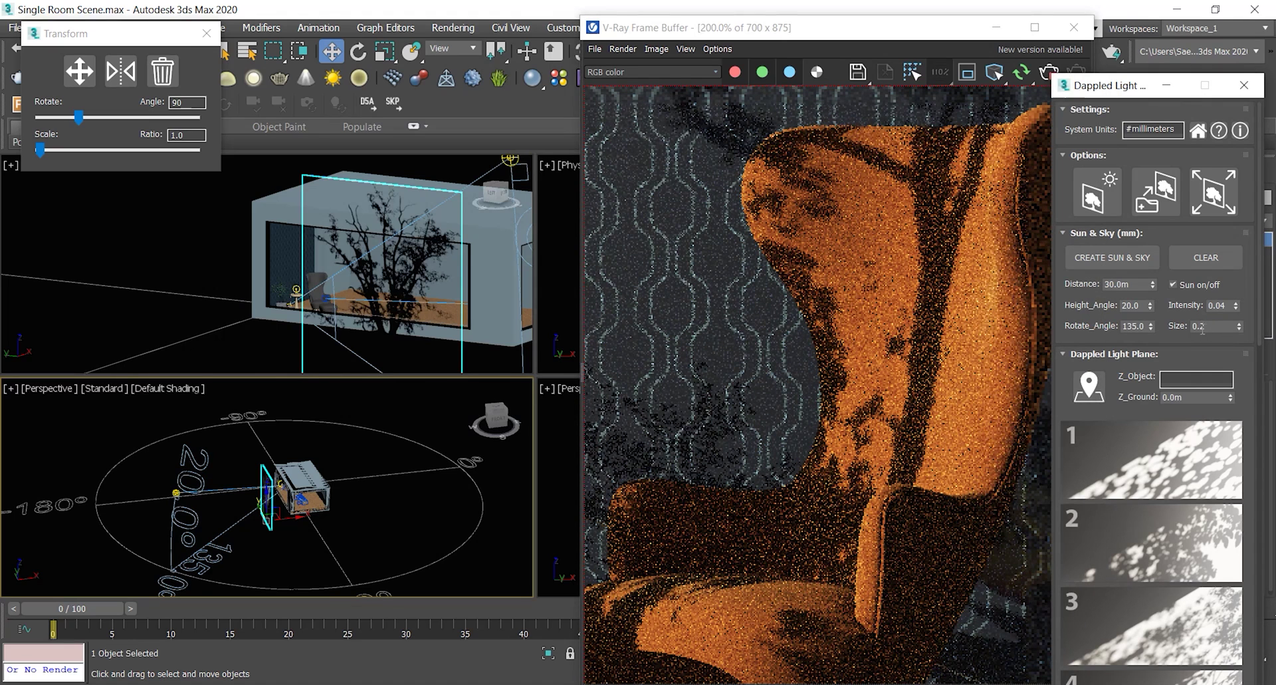
{"action": "type", "text": "0.05"}
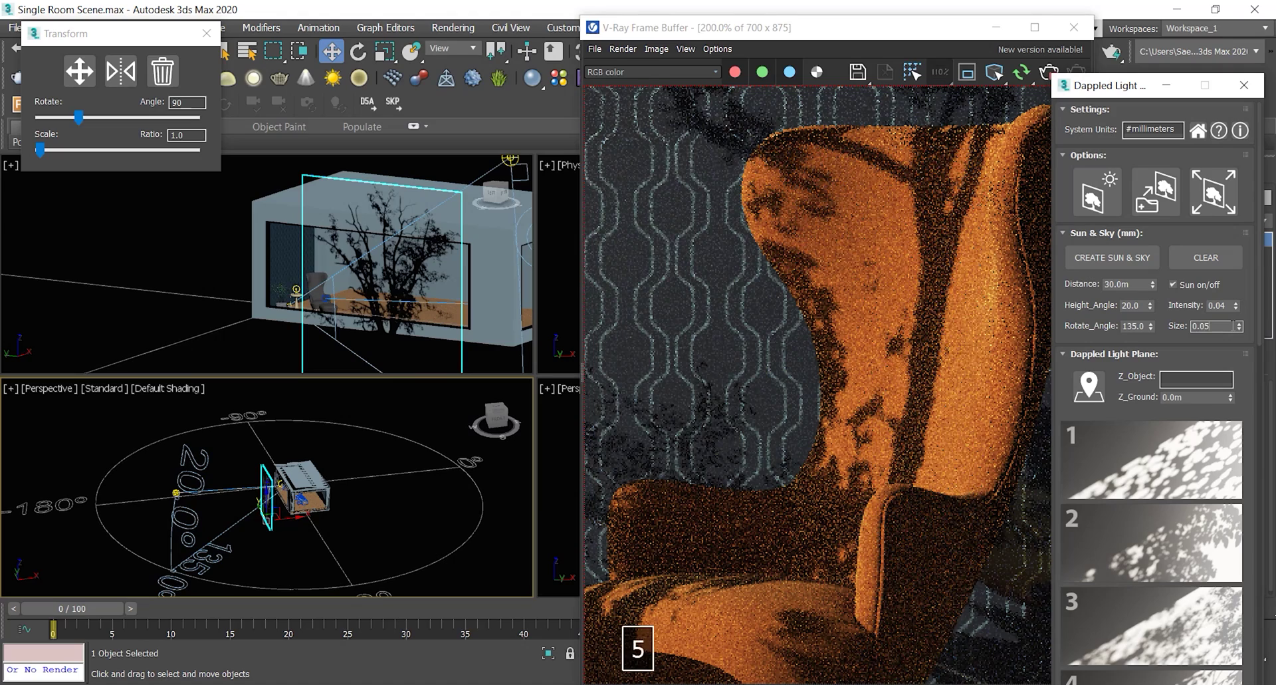
{"action": "key", "text": "Return"}
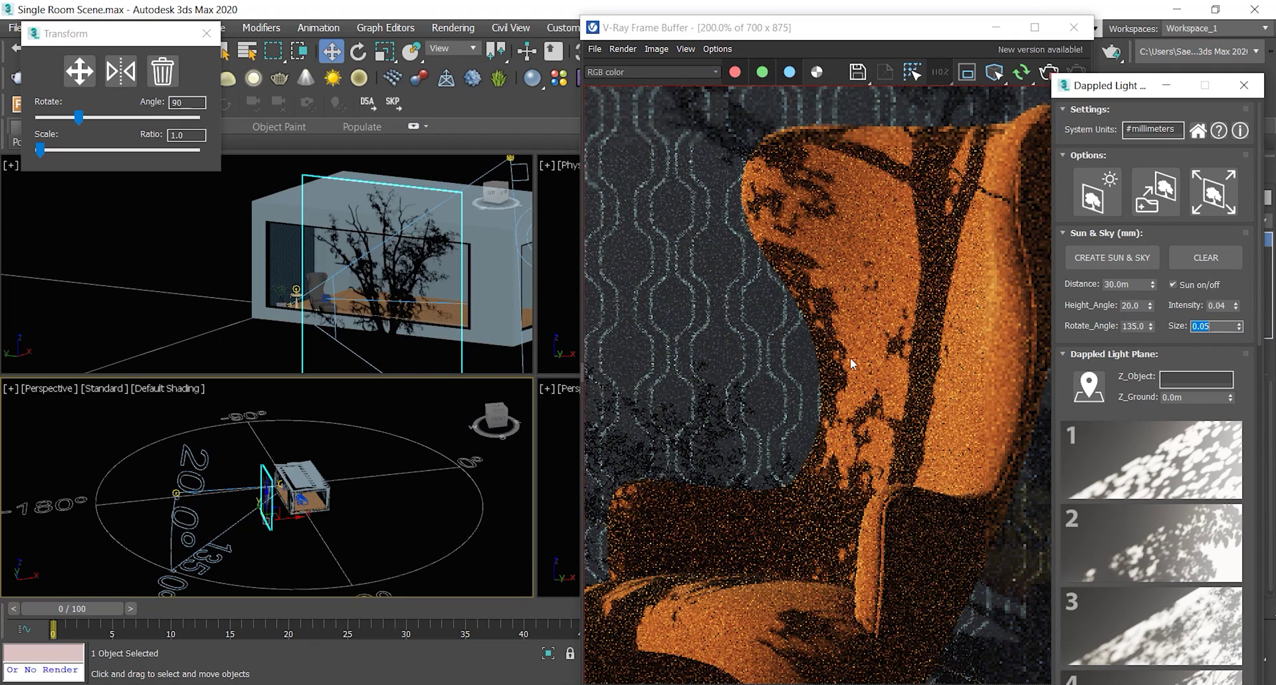
{"action": "double_click", "coordinate": [817, 403]}
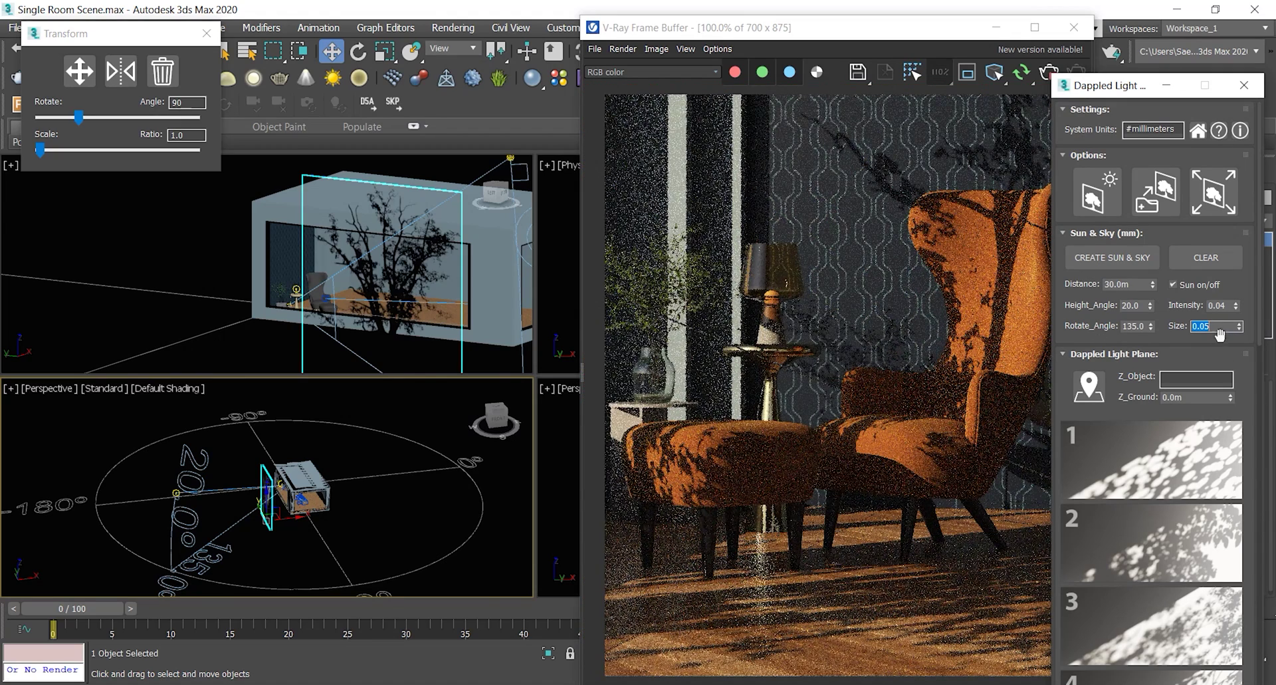
Try a sun Size of 0.8 and compare the shadow softness over the camera render.
{"action": "type", "text": "0.8"}
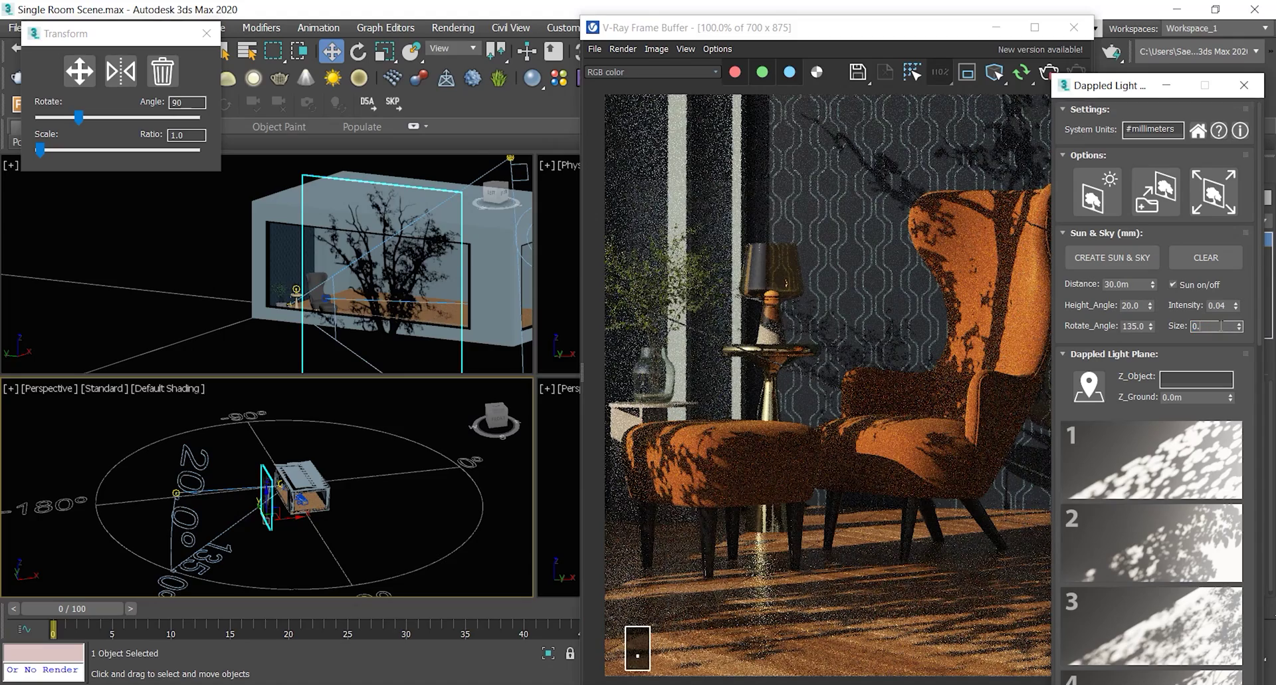
{"action": "key", "text": "Return"}
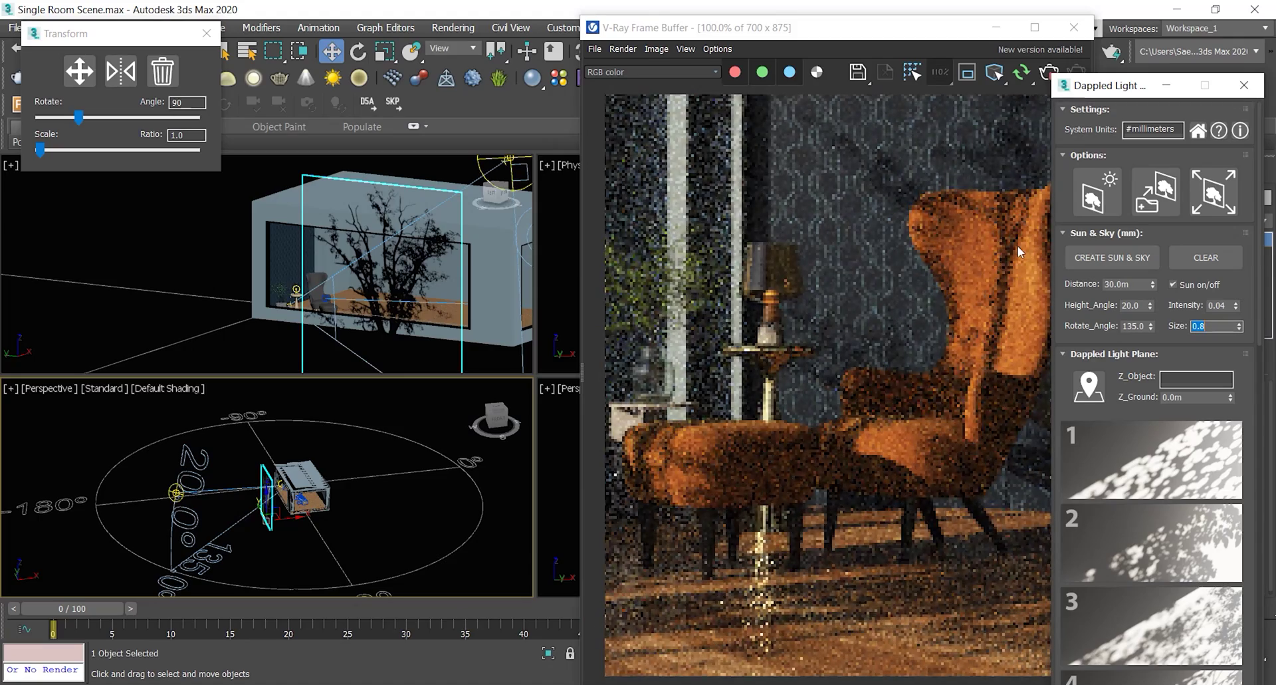
{"action": "left_click_drag", "start_coordinate": [935, 285], "coordinate": [861, 269]}
{"action": "double_click", "coordinate": [923, 284]}
{"action": "scroll", "coordinate": [919, 289], "scroll_direction": "down", "scroll_amount": 1}
{"action": "scroll", "coordinate": [896, 387], "scroll_direction": "up", "scroll_amount": 1}
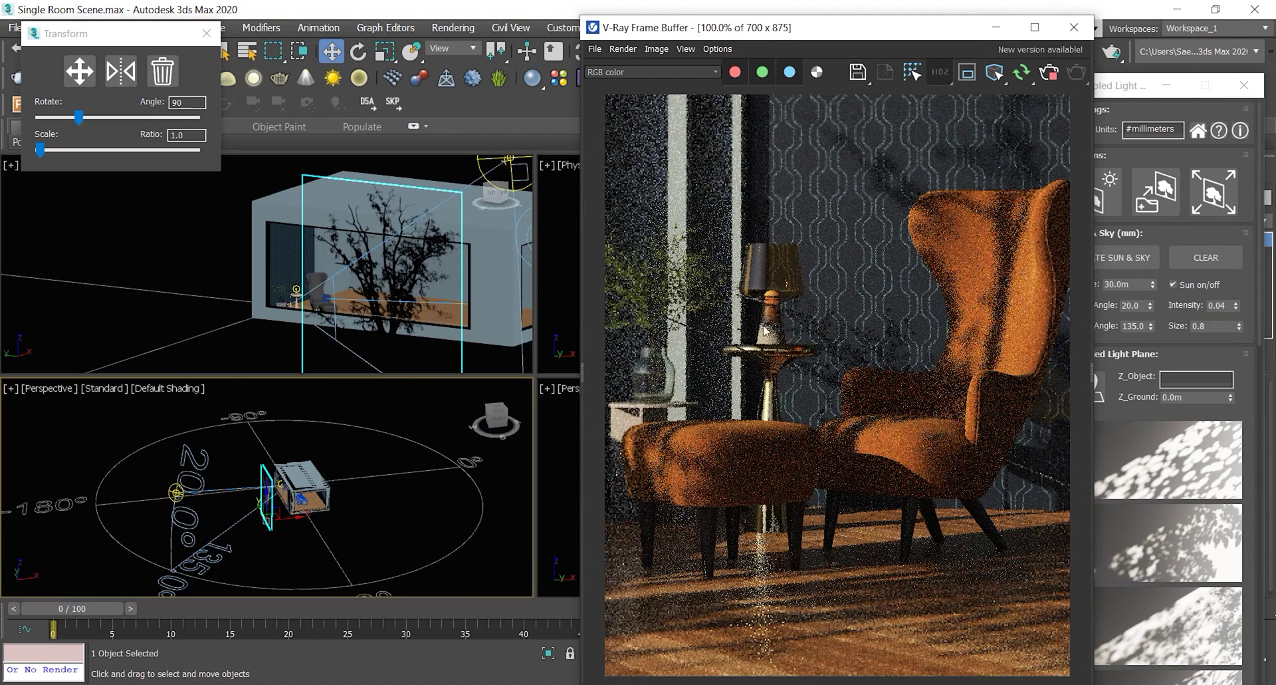
{"action": "scroll", "coordinate": [882, 432], "scroll_direction": "down", "scroll_amount": 1}
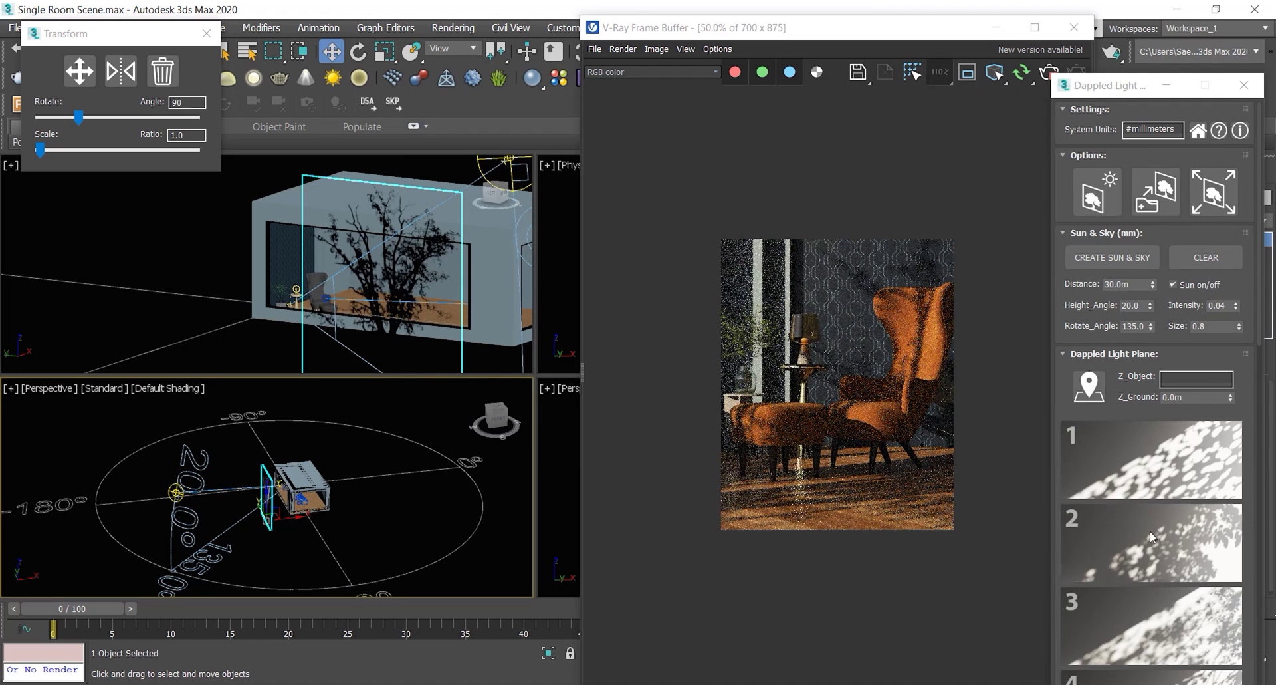
Add a second dappled light plane from preset 11, placing it outside the room between the sun and the window.
{"action": "scroll", "coordinate": [1147, 532], "scroll_direction": "down", "scroll_amount": 2}
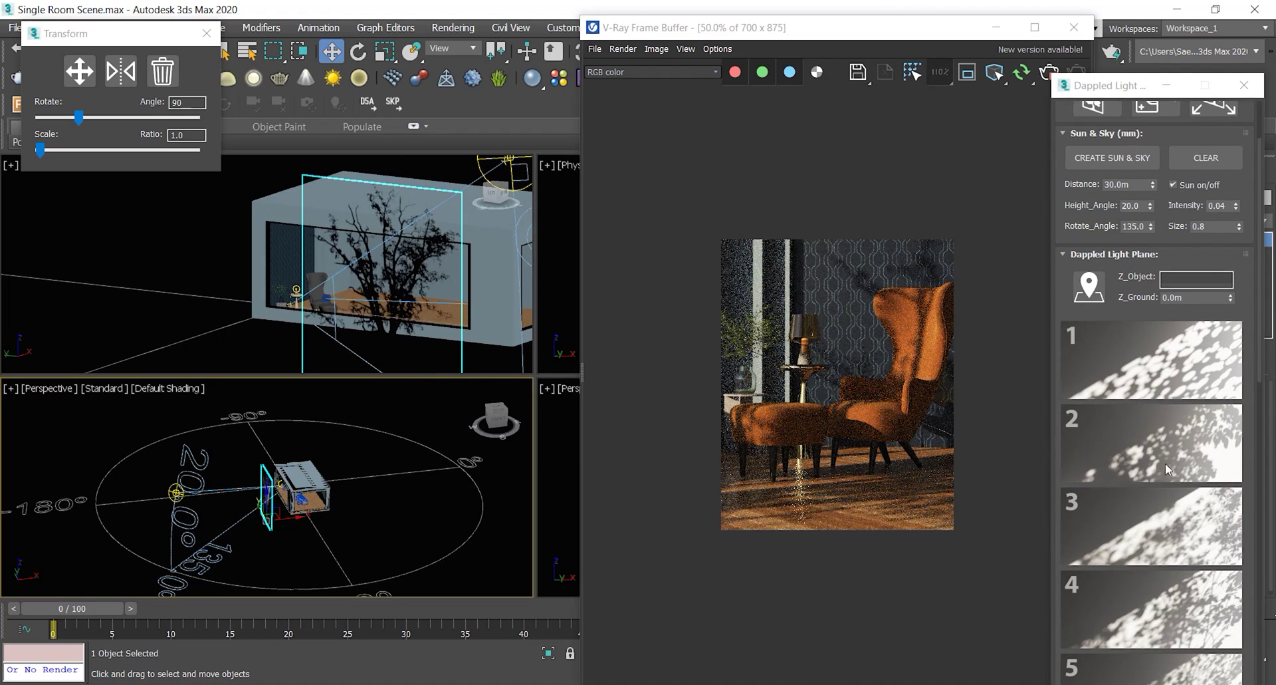
{"action": "scroll", "coordinate": [1157, 461], "scroll_direction": "down", "scroll_amount": 2}
{"action": "left_click_drag", "start_coordinate": [1261, 222], "coordinate": [1270, 473]}
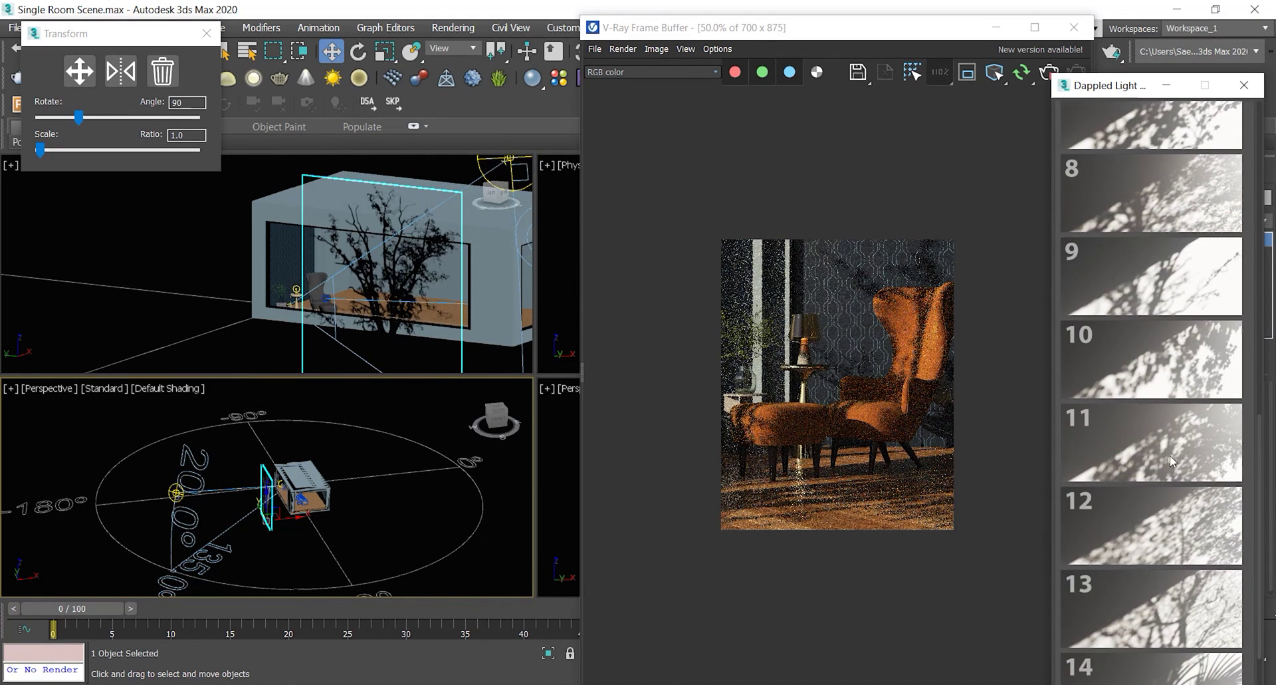
{"action": "scroll", "coordinate": [1168, 400], "scroll_direction": "up", "scroll_amount": 3}
{"action": "scroll", "coordinate": [1166, 419], "scroll_direction": "down", "scroll_amount": 3}
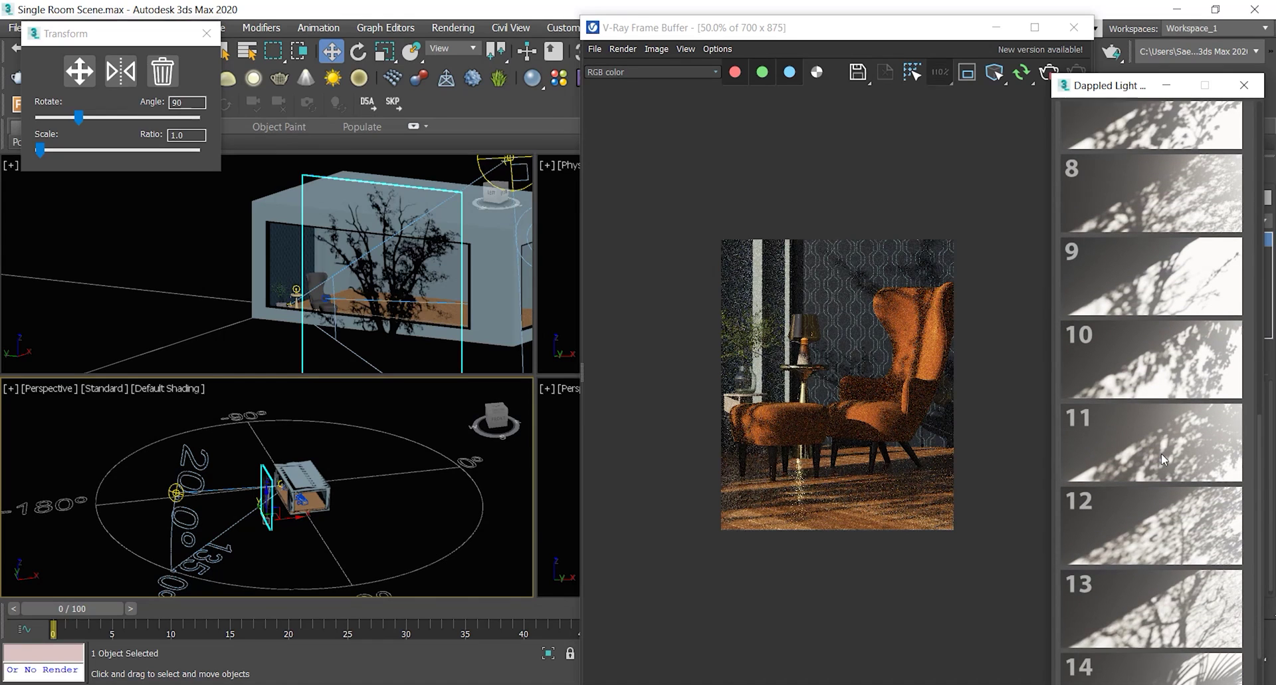
{"action": "left_click", "coordinate": [1162, 453]}
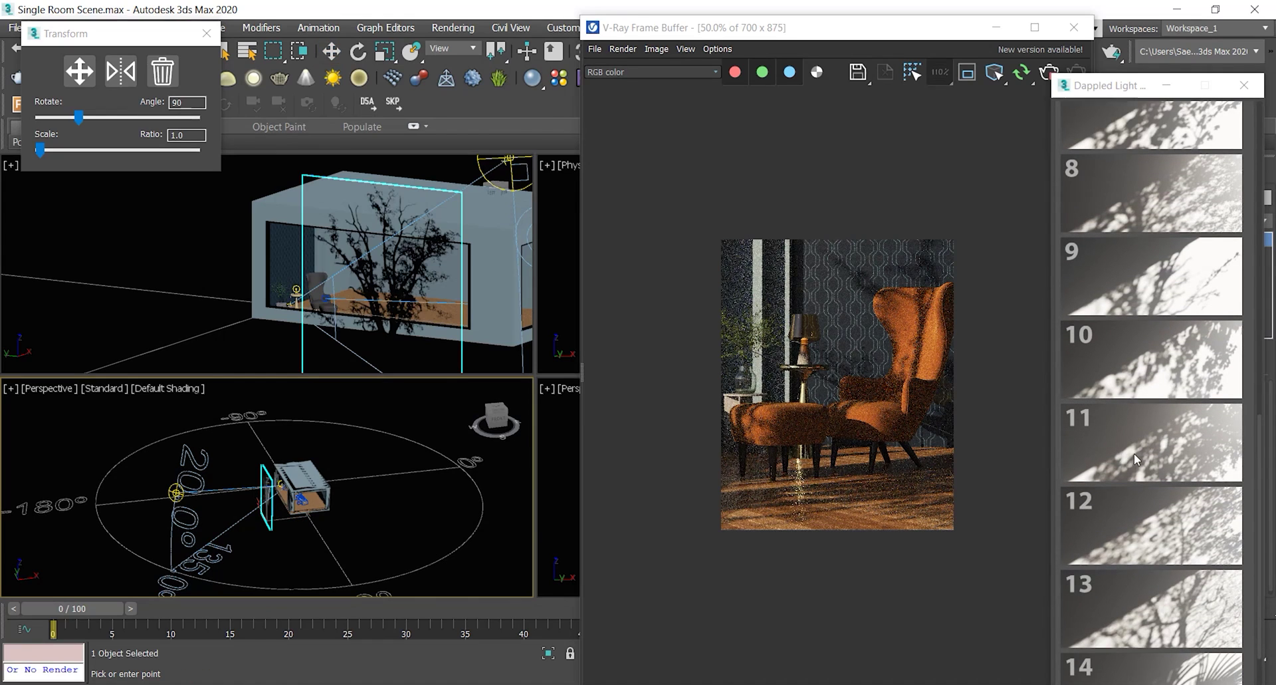
{"action": "left_click", "coordinate": [236, 508]}
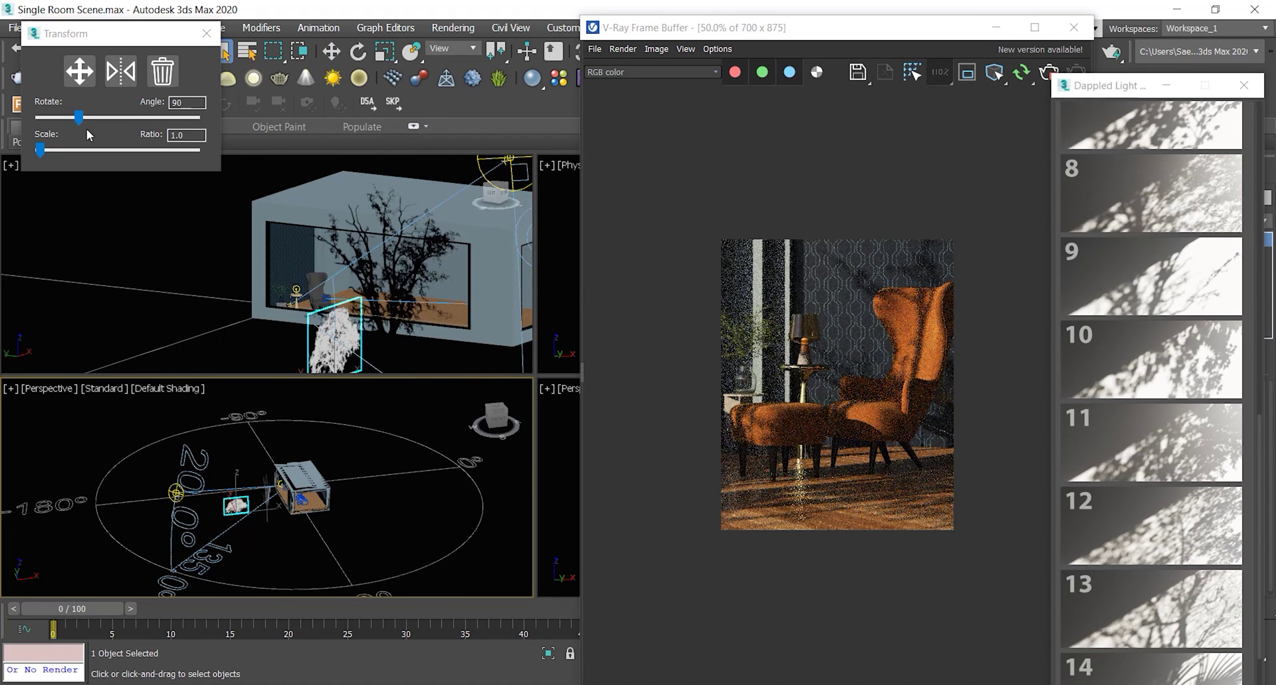
Rotate the new dappled light plane to an angle of 79 and scale it to a ratio of 3.1285.
{"action": "left_click_drag", "start_coordinate": [77, 119], "coordinate": [71, 121]}
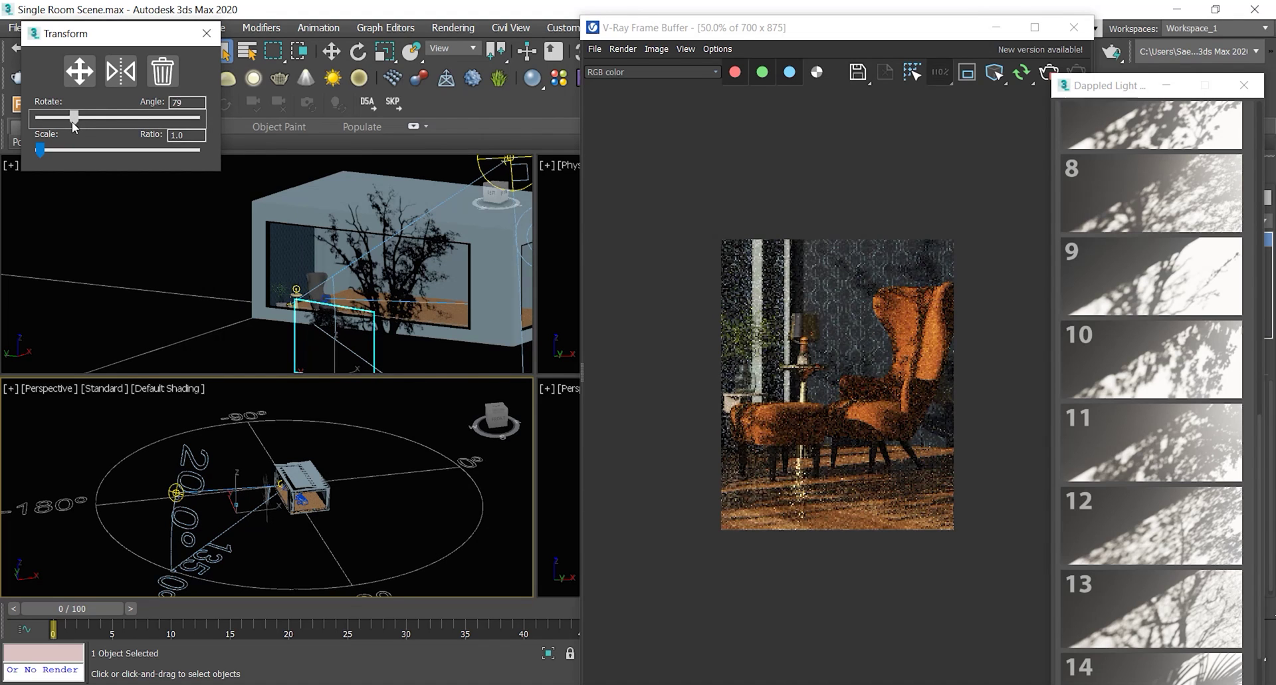
{"action": "left_click_drag", "start_coordinate": [40, 150], "coordinate": [45, 150]}
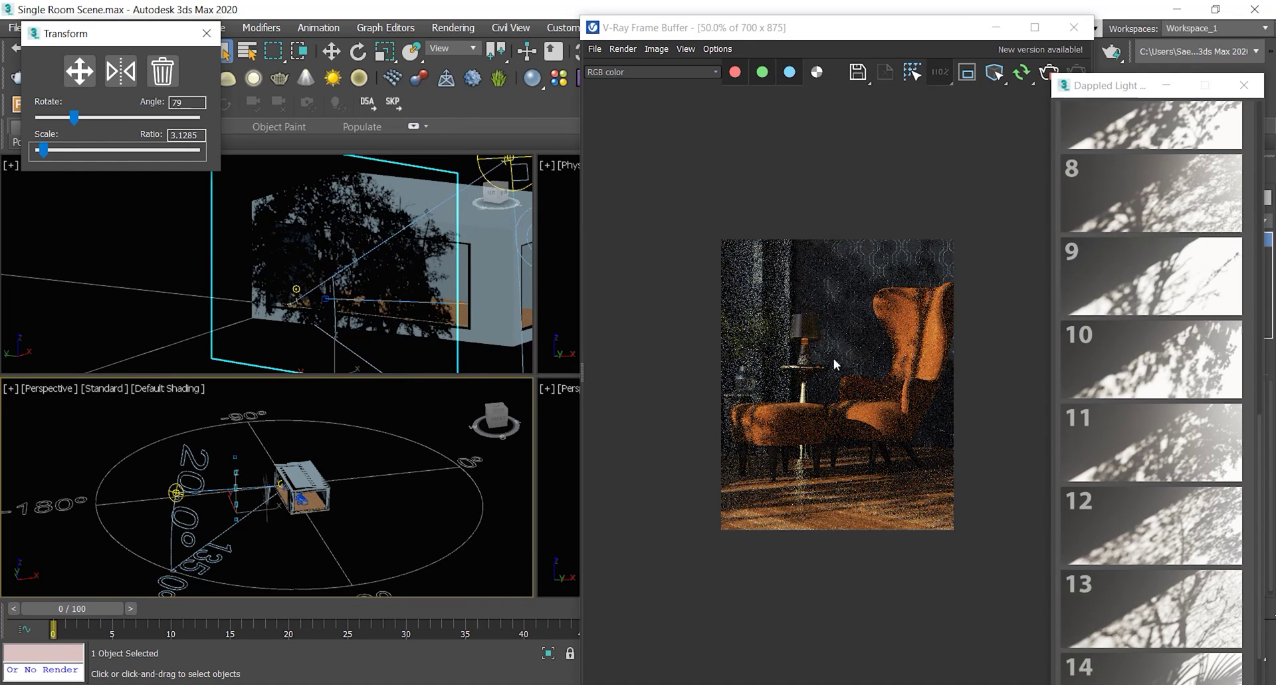
Try a sun Size of 0.3, and set it to 0.5.
{"action": "left_click_drag", "start_coordinate": [1117, 97], "coordinate": [1107, 74]}
{"action": "left_click_drag", "start_coordinate": [1253, 559], "coordinate": [1249, 245]}
{"action": "left_click", "coordinate": [1202, 302]}
{"action": "type", "text": "0.3"}
{"action": "key", "text": "Return"}
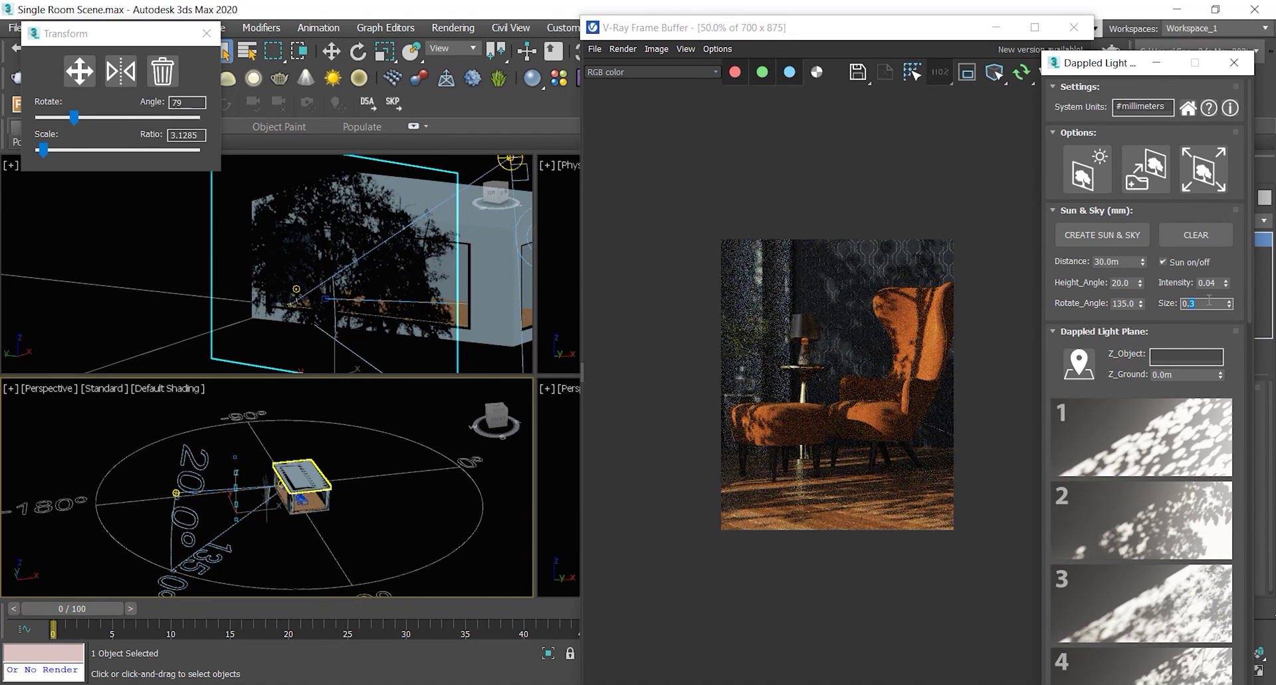
{"action": "type", "text": "0.5"}
{"action": "key", "text": "Return"}
Move the new dappled light plane away from the armchair's end of the room and rotate it to an angle of 88.
{"action": "right_click", "coordinate": [239, 506]}
{"action": "left_click", "coordinate": [266, 517]}
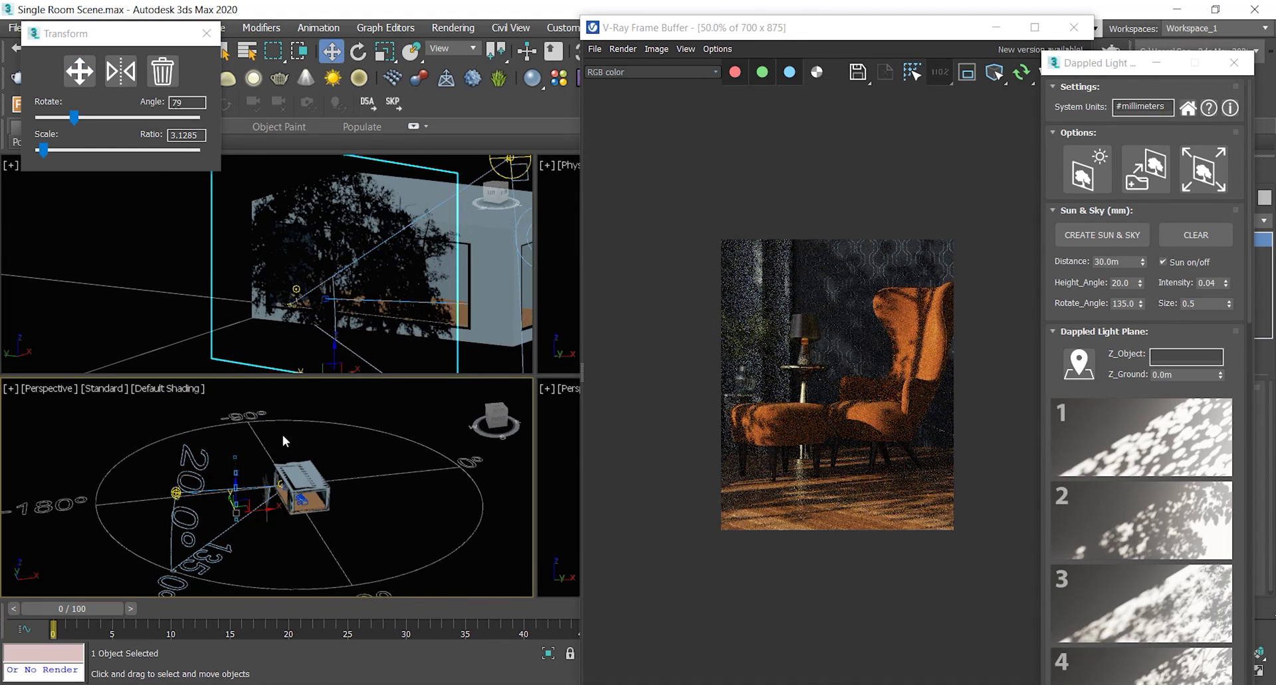
{"action": "scroll", "coordinate": [298, 305], "scroll_direction": "down", "scroll_amount": 4}
{"action": "left_click_drag", "start_coordinate": [291, 338], "coordinate": [431, 351]}
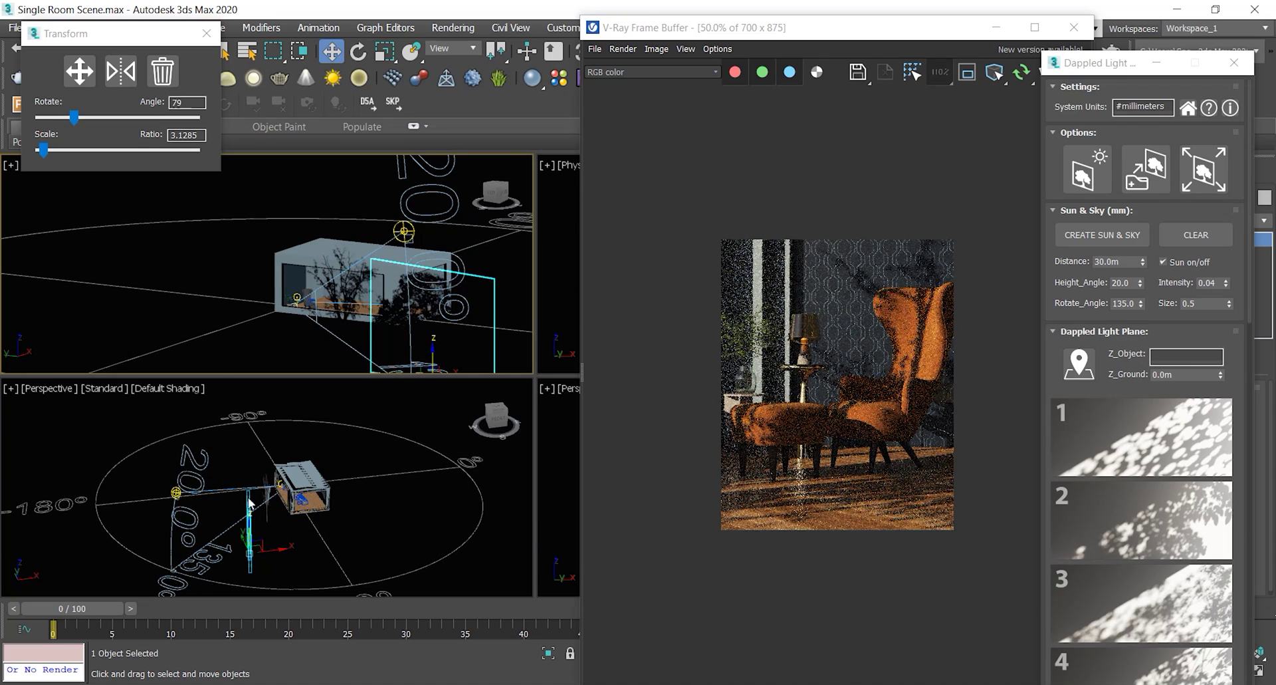
{"action": "left_click_drag", "start_coordinate": [75, 119], "coordinate": [79, 121]}
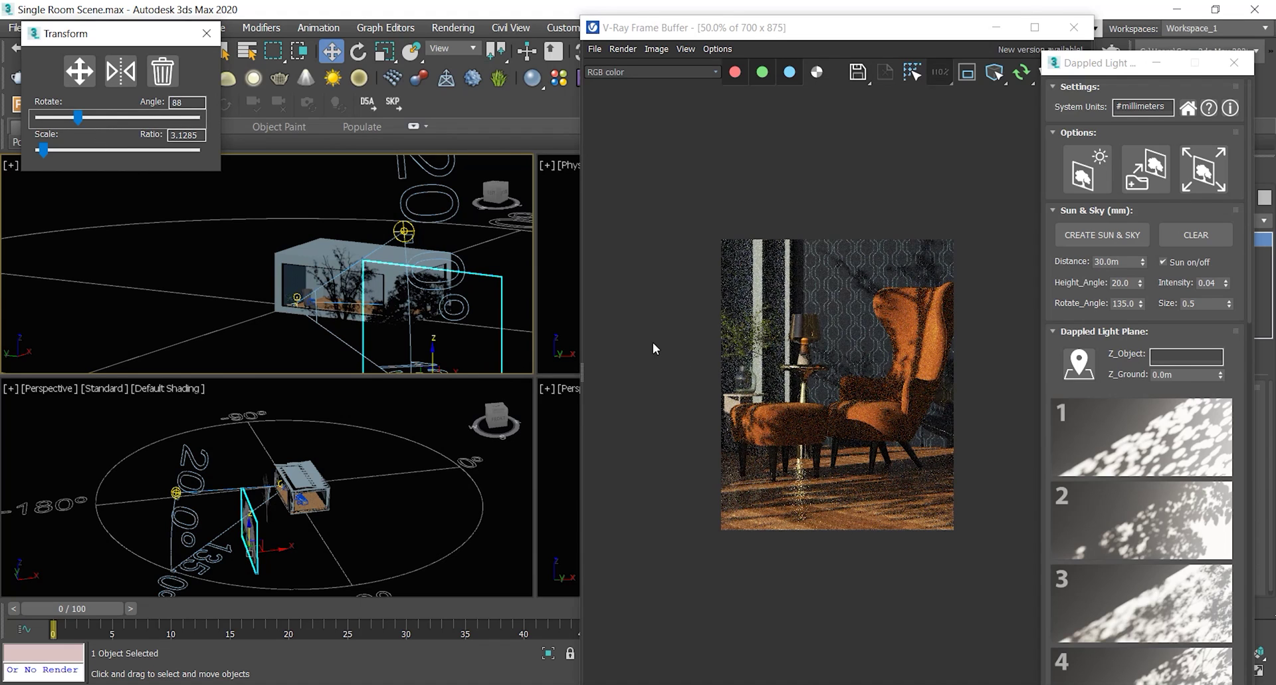
Set the sun's Intensity to 0.06.
{"action": "double_click", "coordinate": [1207, 282]}
{"action": "type", "text": "0.06"}
{"action": "key", "text": "Return"}
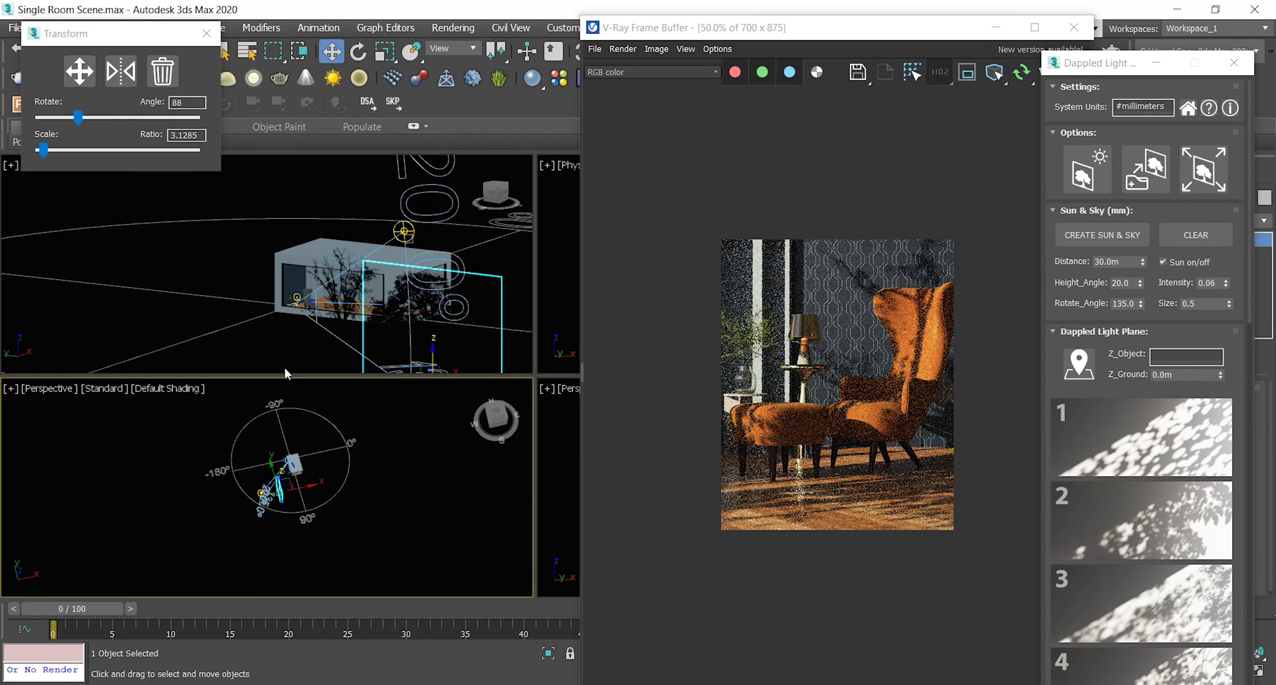
Review the sun and plane arrangement from outside, and check the environment map in the Environment and Effects settings.
{"action": "scroll", "coordinate": [298, 305], "scroll_direction": "down", "scroll_amount": 4}
{"action": "middle_click_drag", "start_coordinate": [282, 503], "coordinate": [270, 465], "text": "alt"}
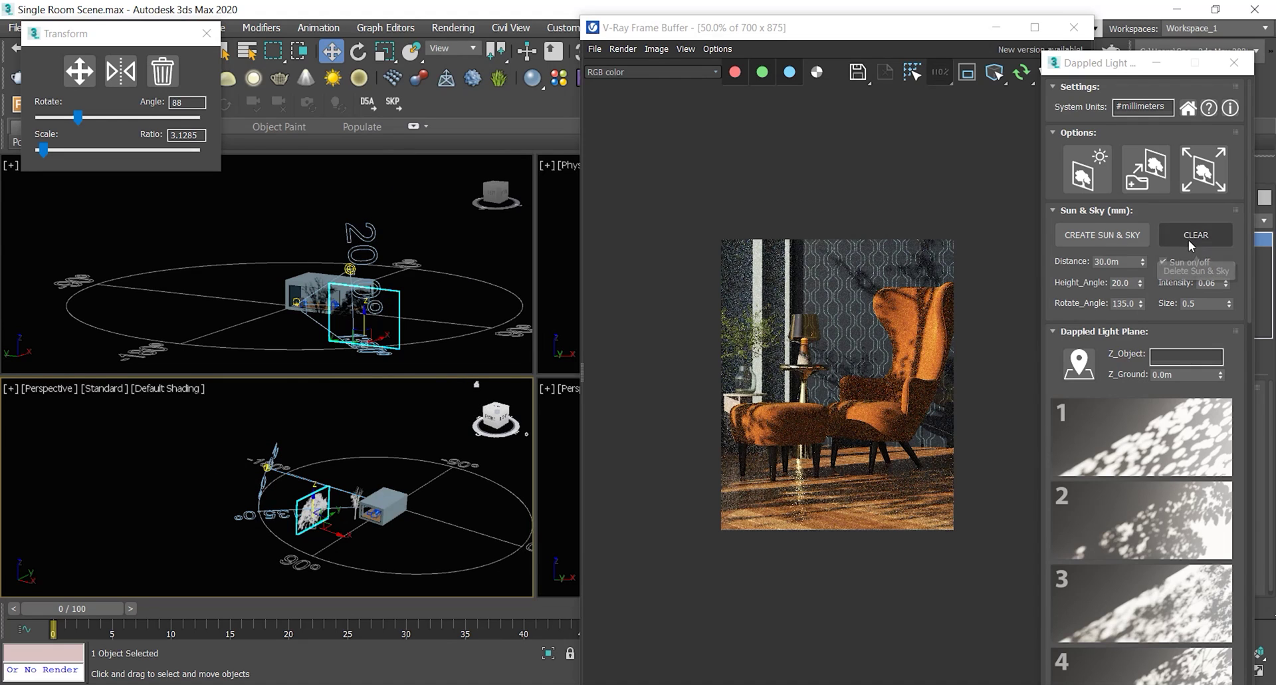
{"action": "key", "text": "8"}
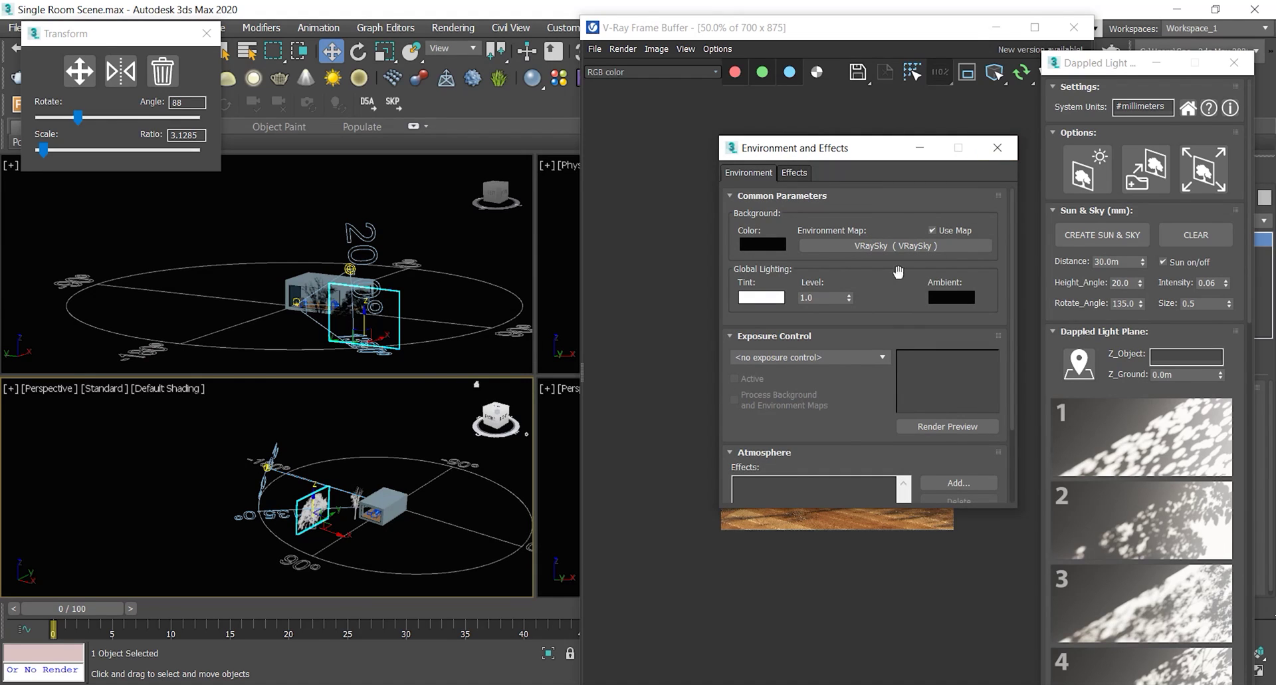
{"action": "left_click", "coordinate": [997, 149]}
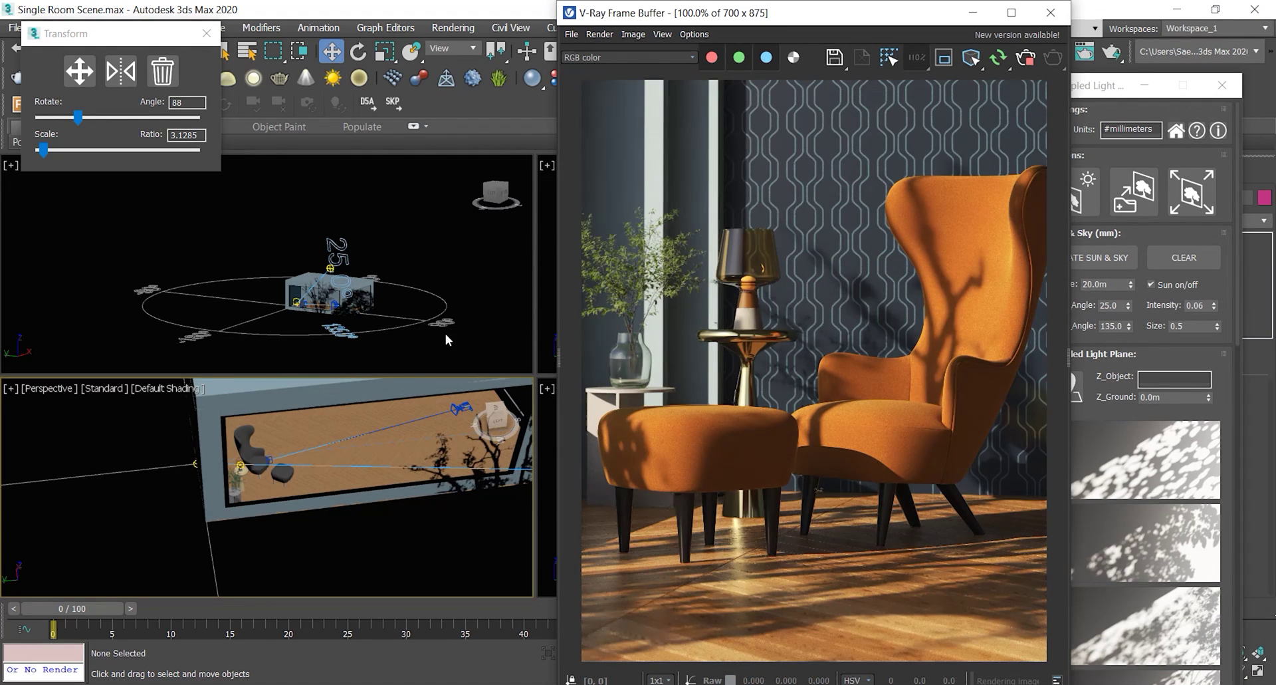
Delete both dappled light planes to compare the render under plain sunlight, and undo the deletion.
{"action": "left_click", "coordinate": [442, 490]}
{"action": "middle_click_drag", "start_coordinate": [442, 490], "coordinate": [399, 535], "text": "alt"}
{"action": "left_click", "coordinate": [403, 538], "text": "ctrl"}
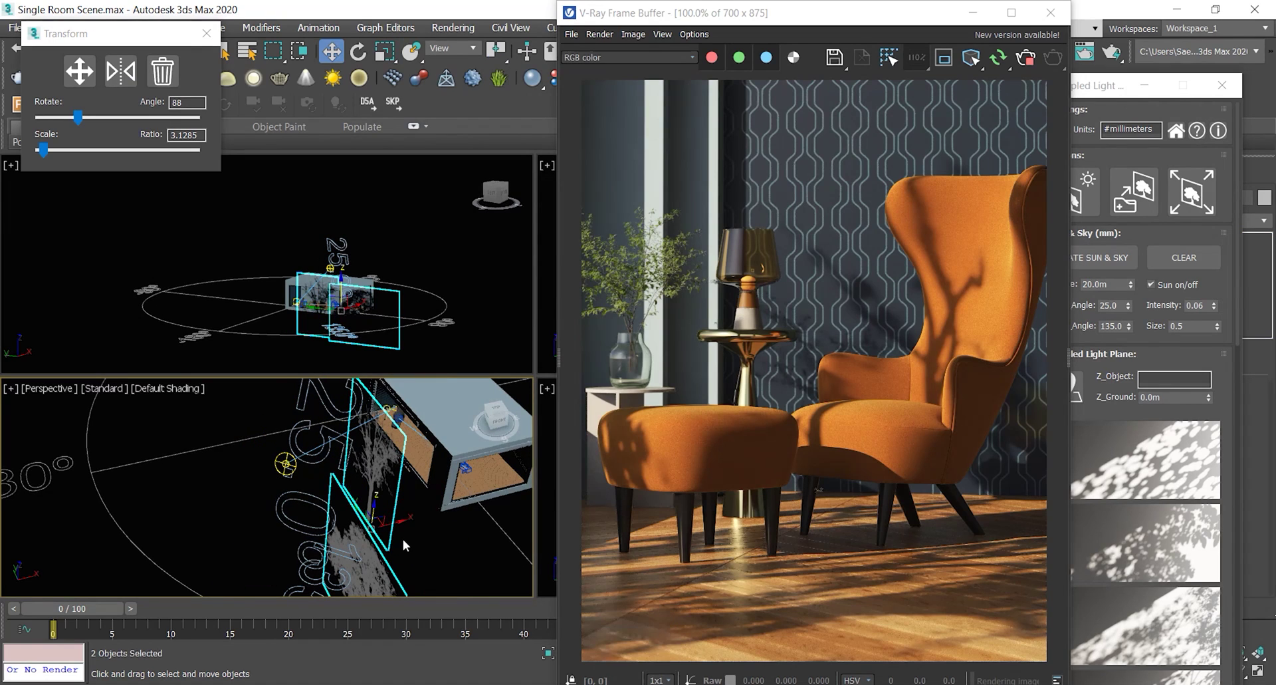
{"action": "key", "text": "Delete"}
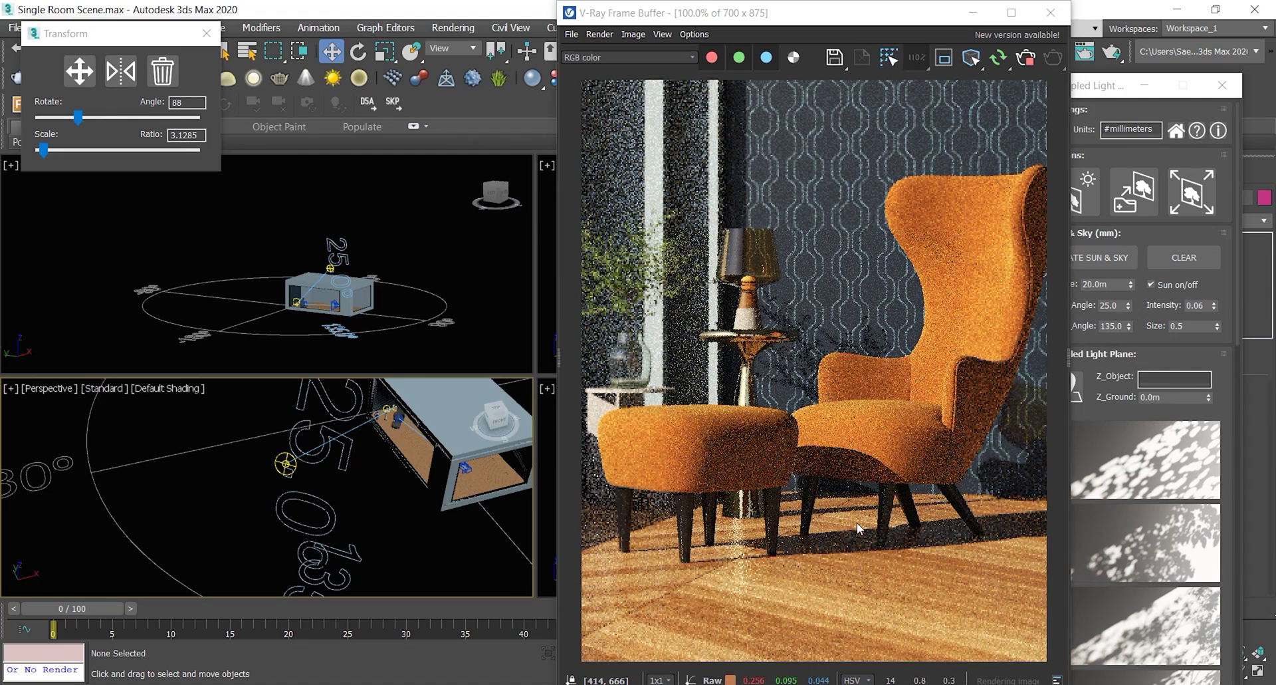
{"action": "key", "text": "ctrl+z"}
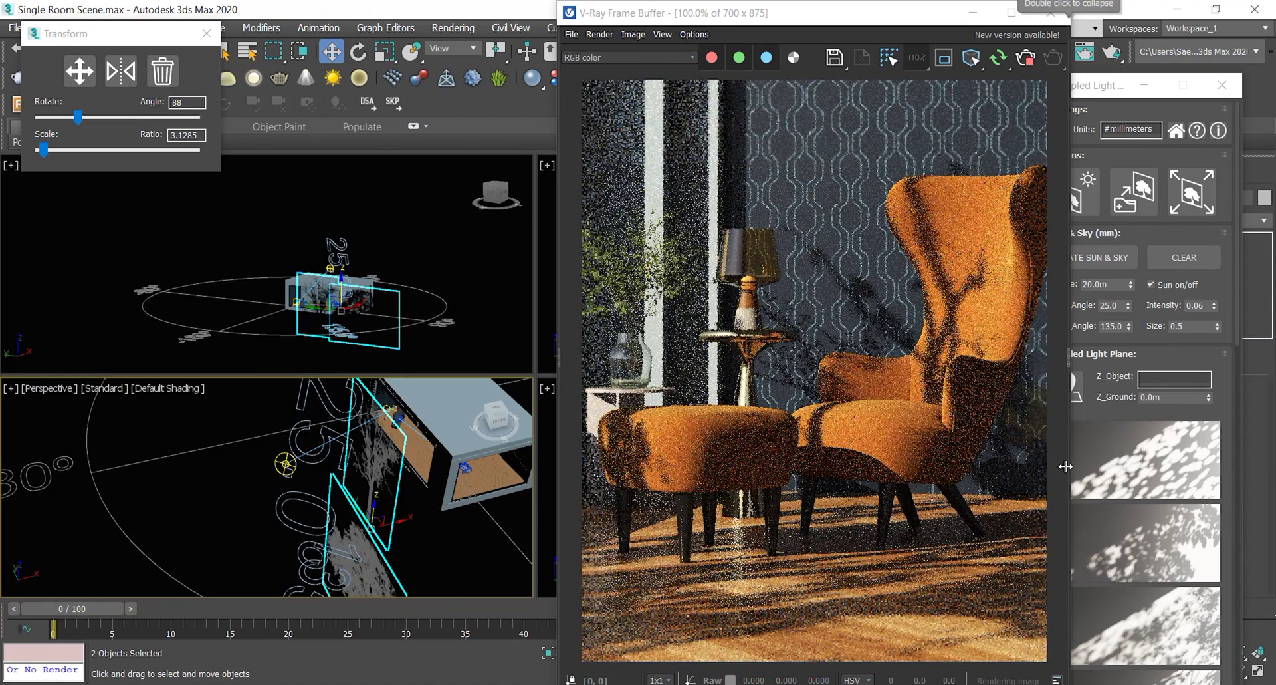
Enlarge the V-Ray frame buffer to full screen to examine the dappled shadows in the render.
{"action": "left_click", "coordinate": [1011, 13]}
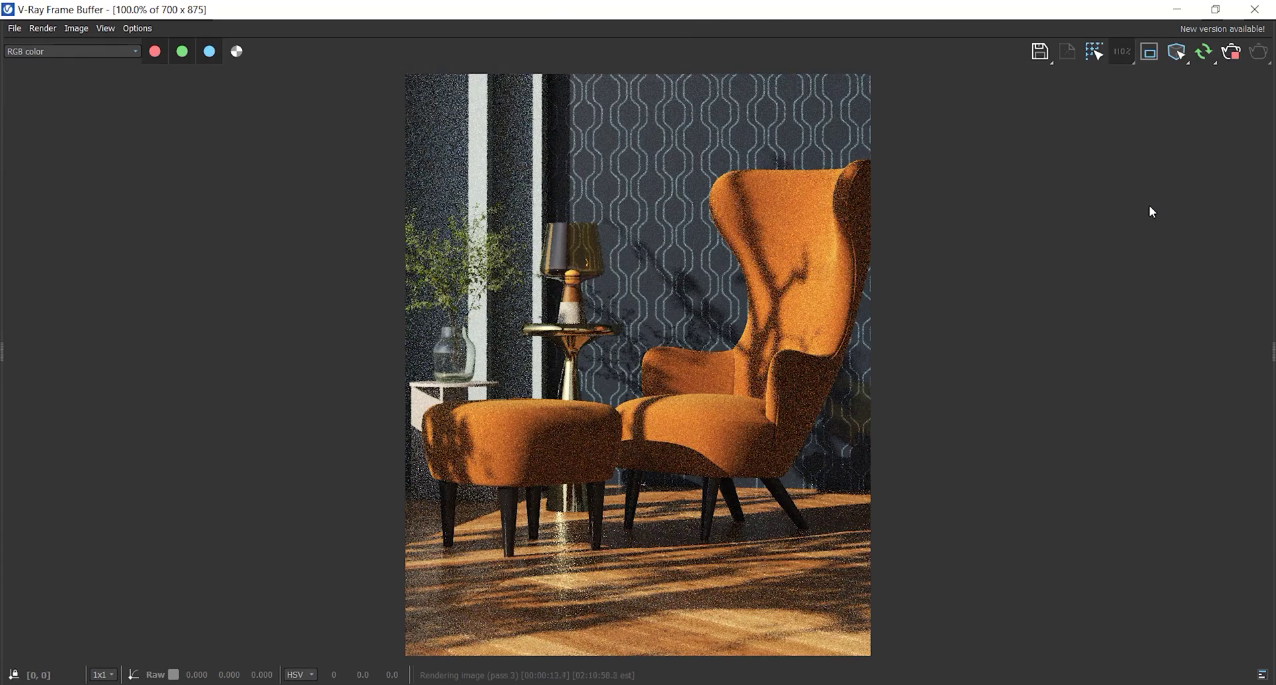